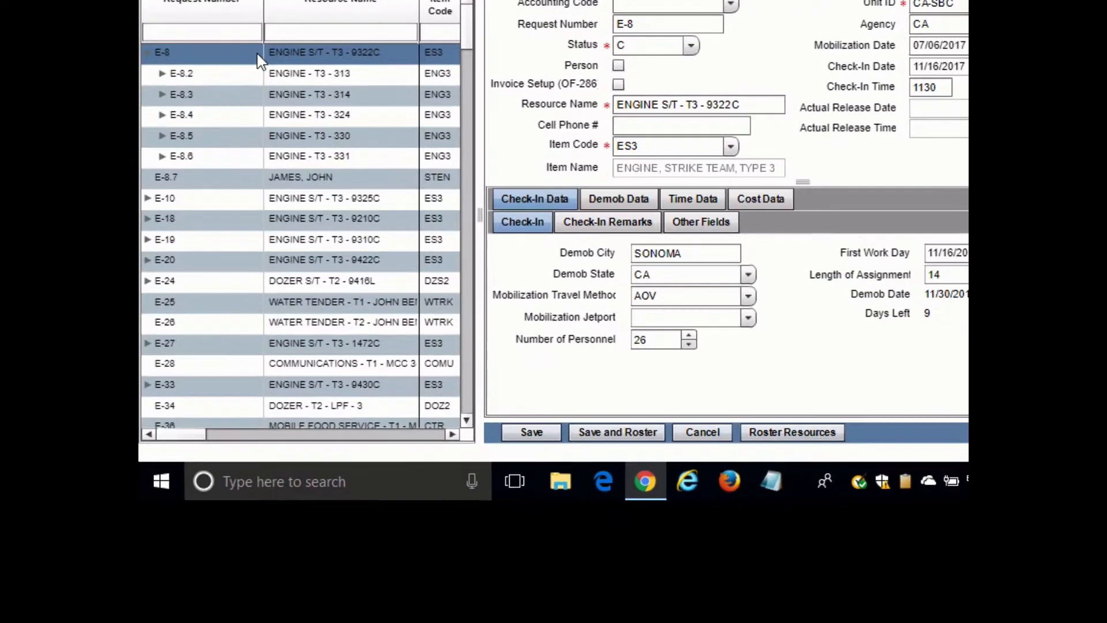
Step: Open the roster for strike team E-8, select it as the primary resource and switch to rostering an existing incident resource
{"action": "left_click", "coordinate": [775, 433]}
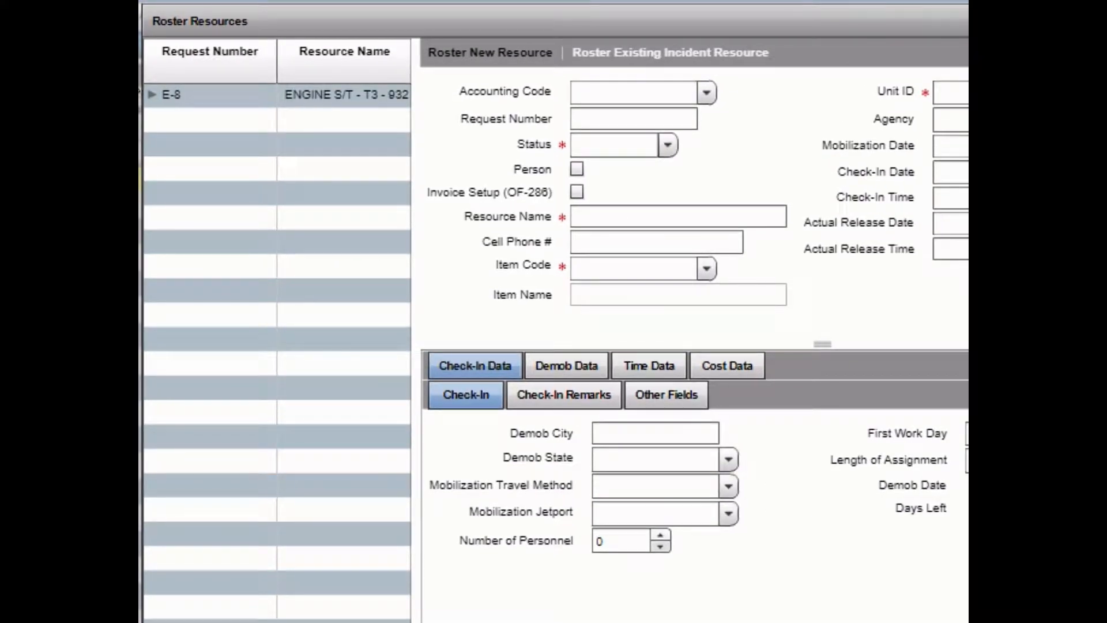
{"action": "left_click", "coordinate": [151, 94]}
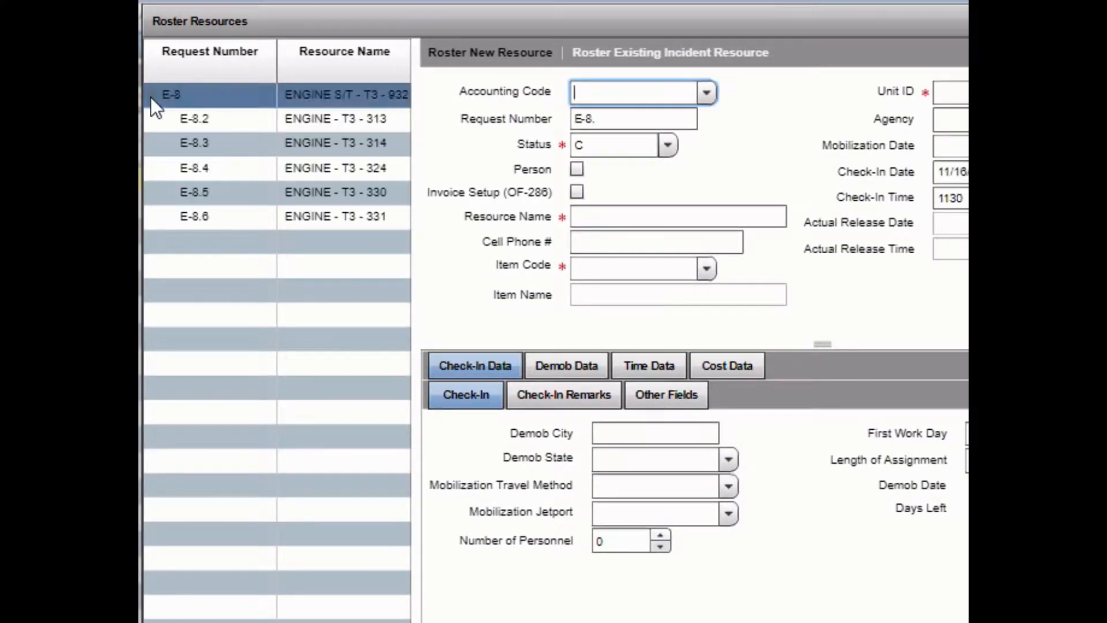
{"action": "left_click", "coordinate": [191, 211]}
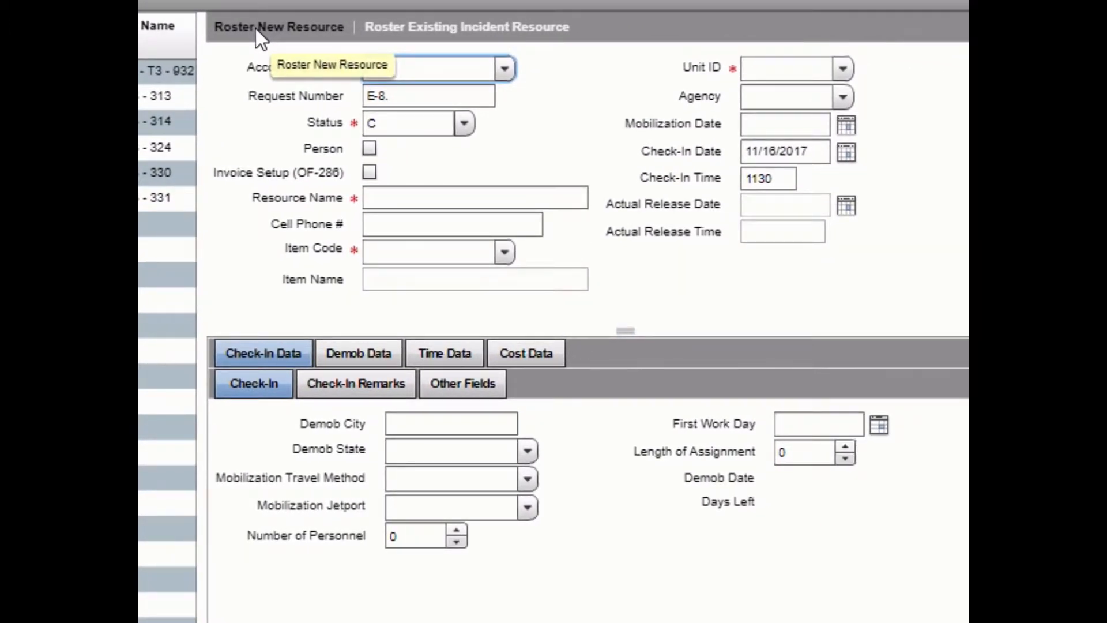
{"action": "left_click", "coordinate": [434, 31]}
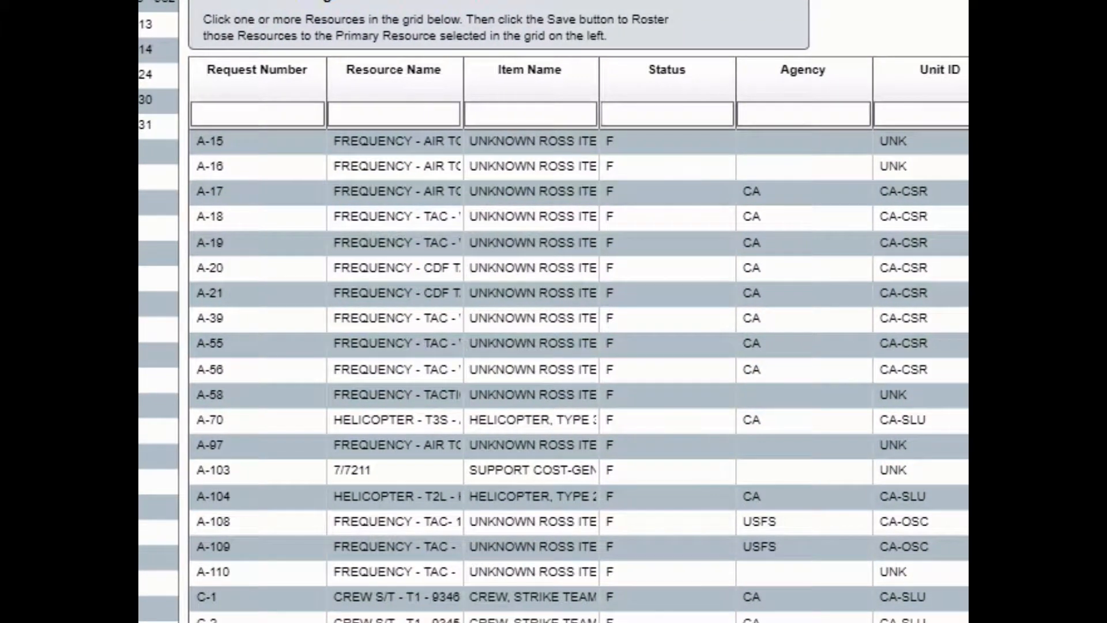
Step: Filter the existing incident resources by request number with E
{"action": "left_click", "coordinate": [278, 416]}
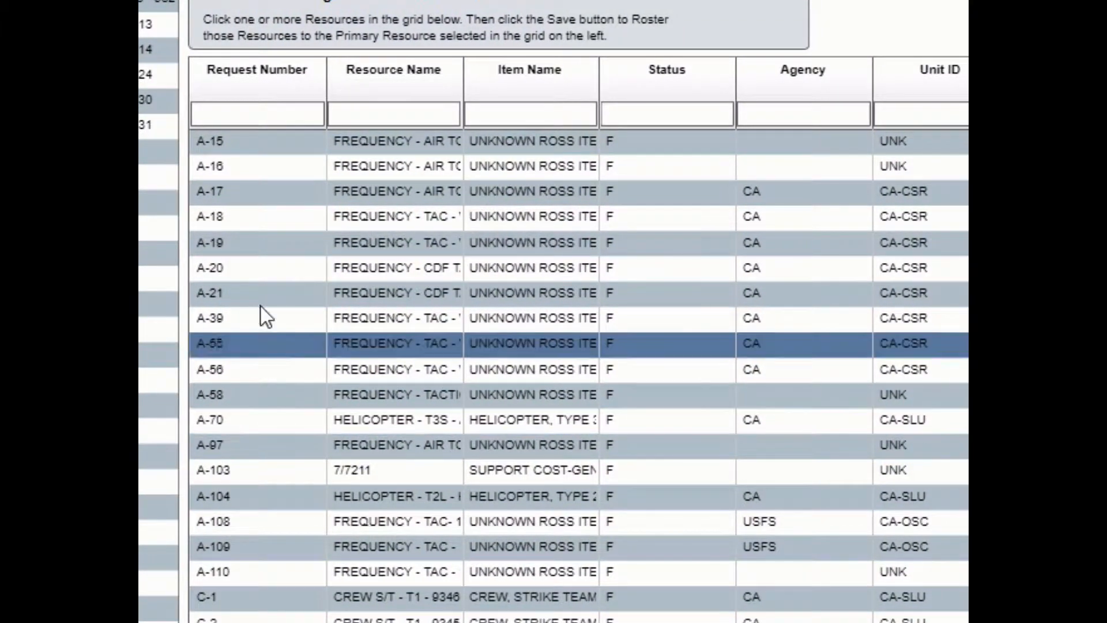
{"action": "left_click", "coordinate": [233, 116]}
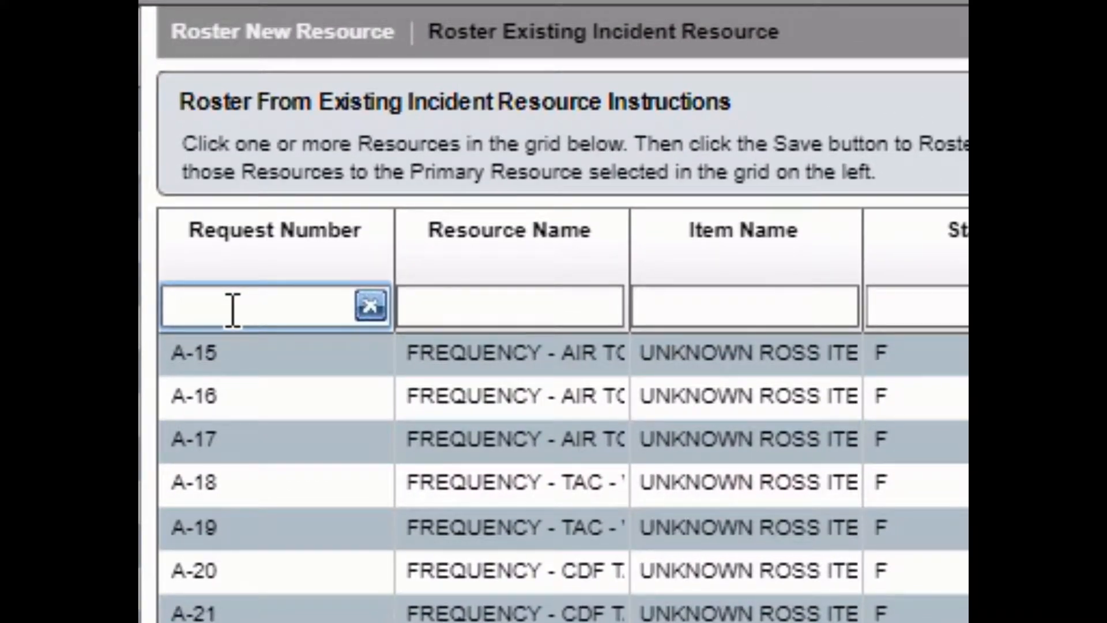
{"action": "type", "text": "E"}
Step: Roster the existing strike team leader E-8.7 to strike team E-8, save, and close the roster window
{"action": "left_click", "coordinate": [271, 360]}
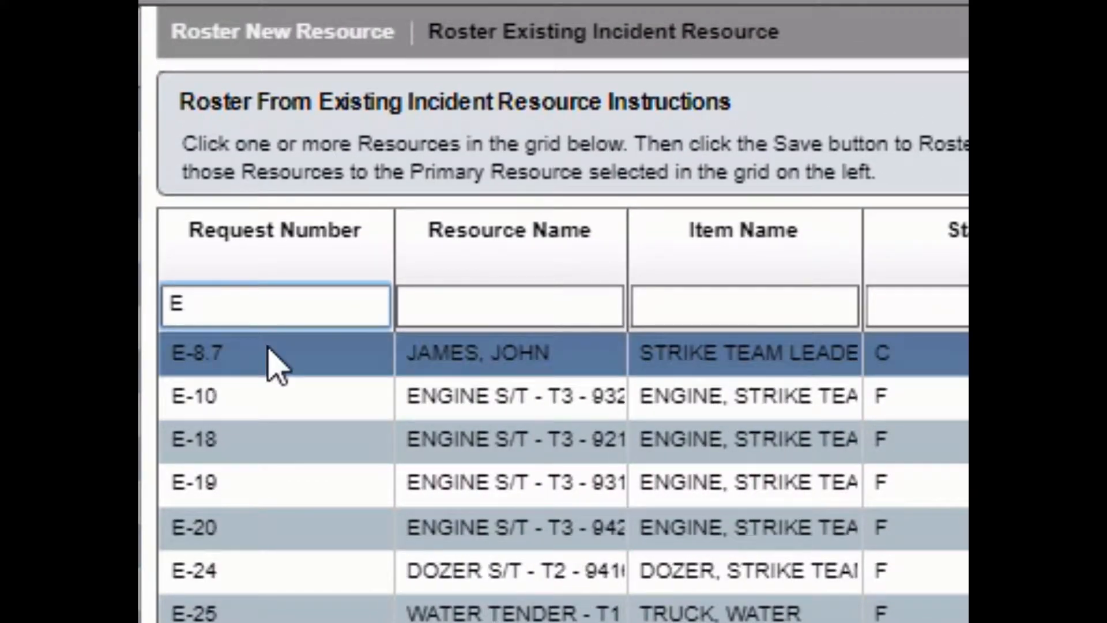
{"action": "left_click", "coordinate": [317, 403]}
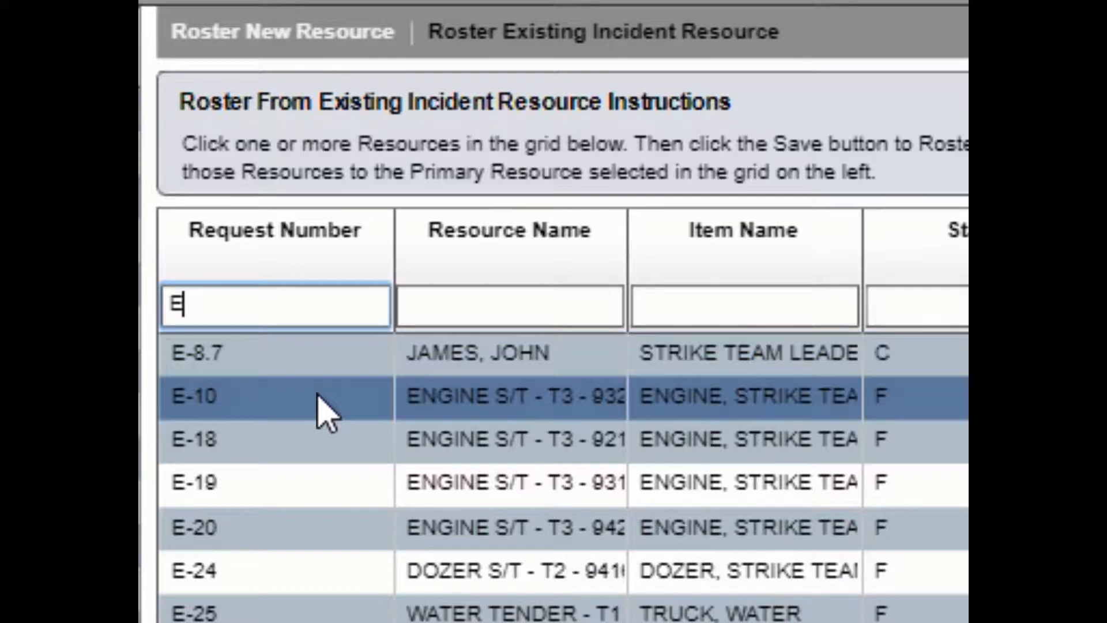
{"action": "left_click", "coordinate": [310, 363]}
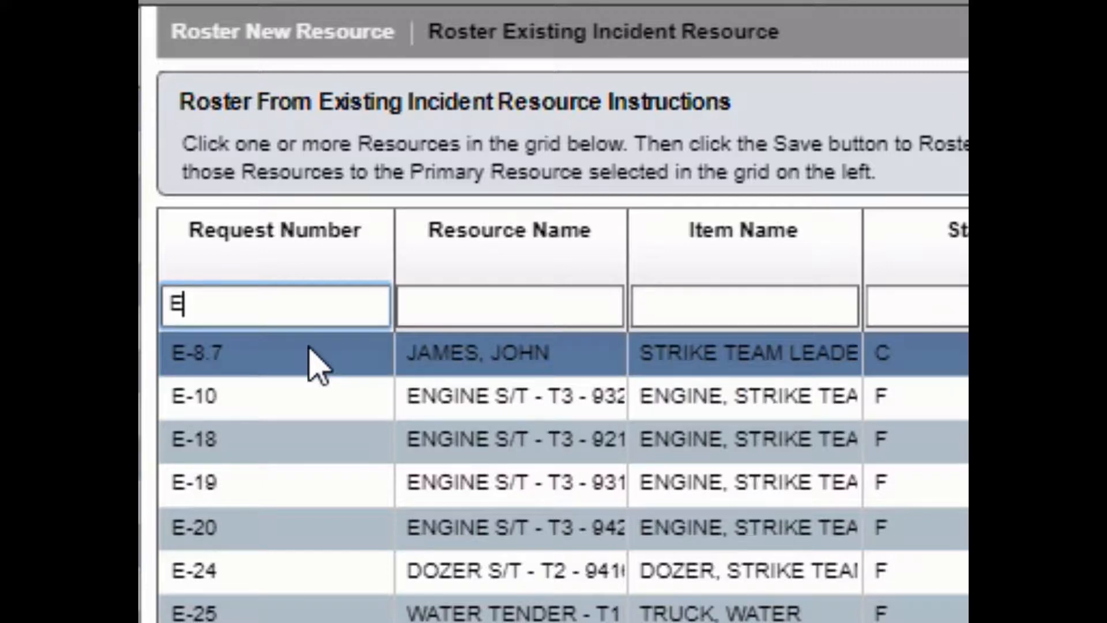
{"action": "left_click", "coordinate": [310, 348]}
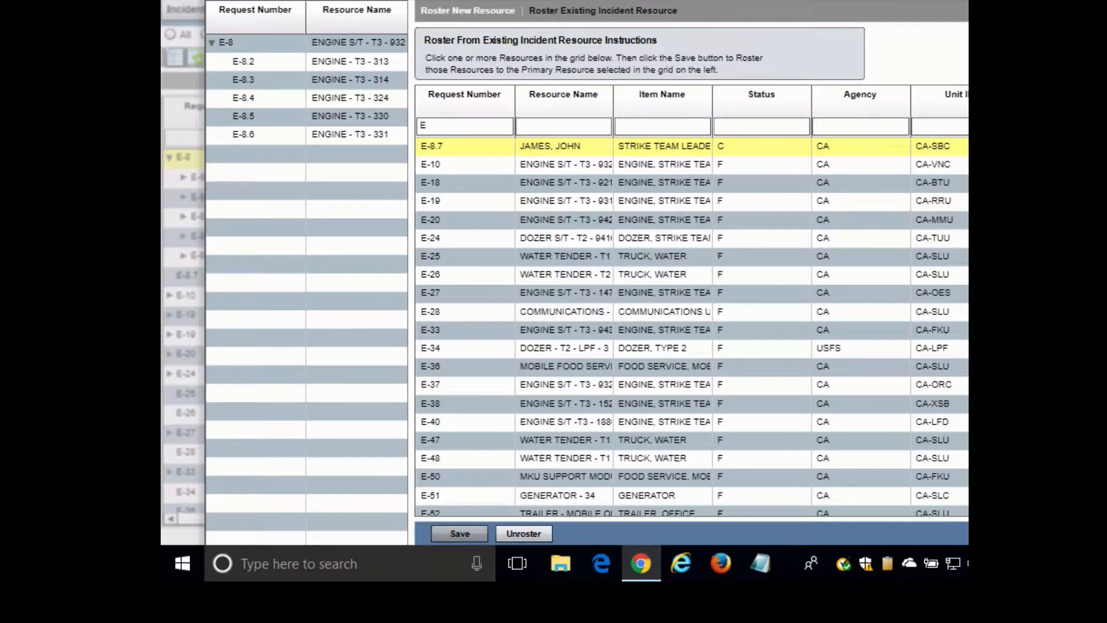
{"action": "left_click", "coordinate": [461, 534]}
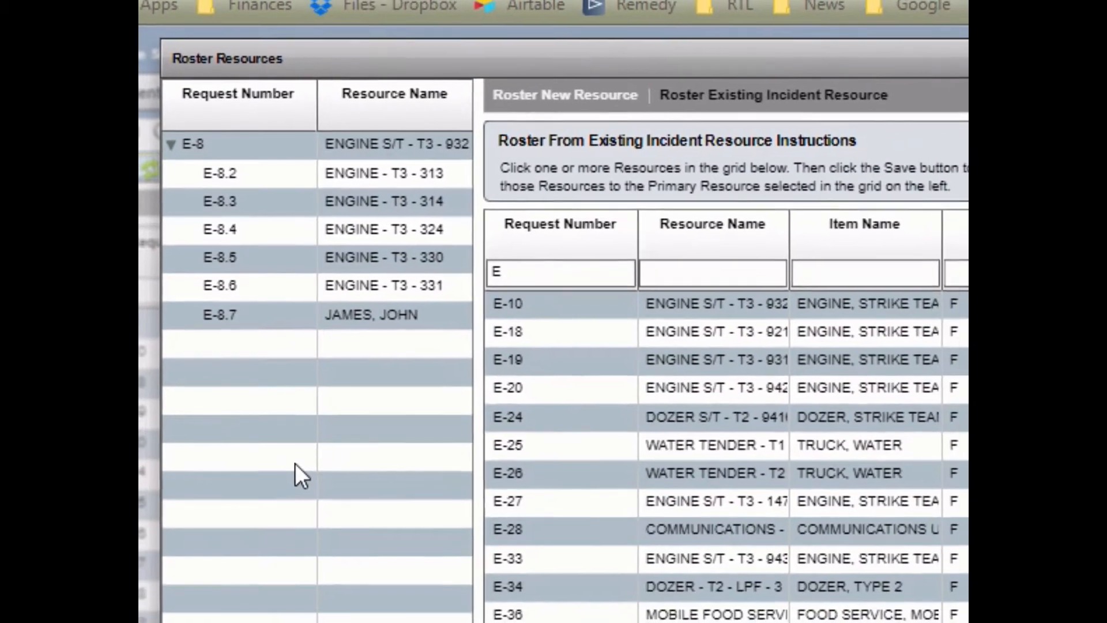
{"action": "left_click", "coordinate": [899, 91]}
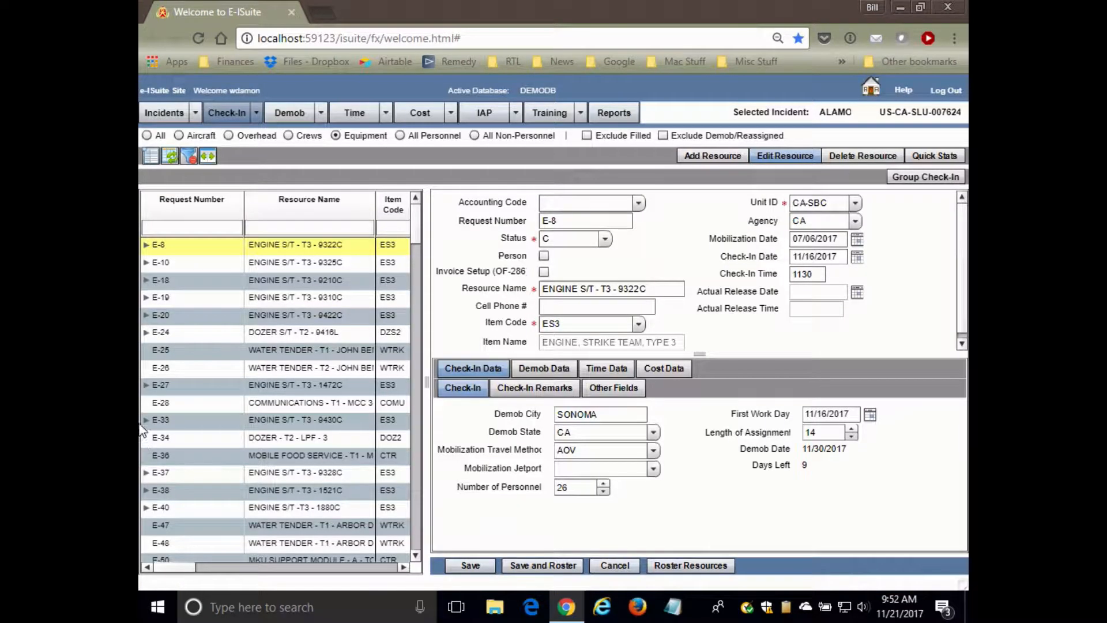
Step: Expand strike team E-8 in the check-in resource grid to list its rostered resources
{"action": "left_click", "coordinate": [146, 253]}
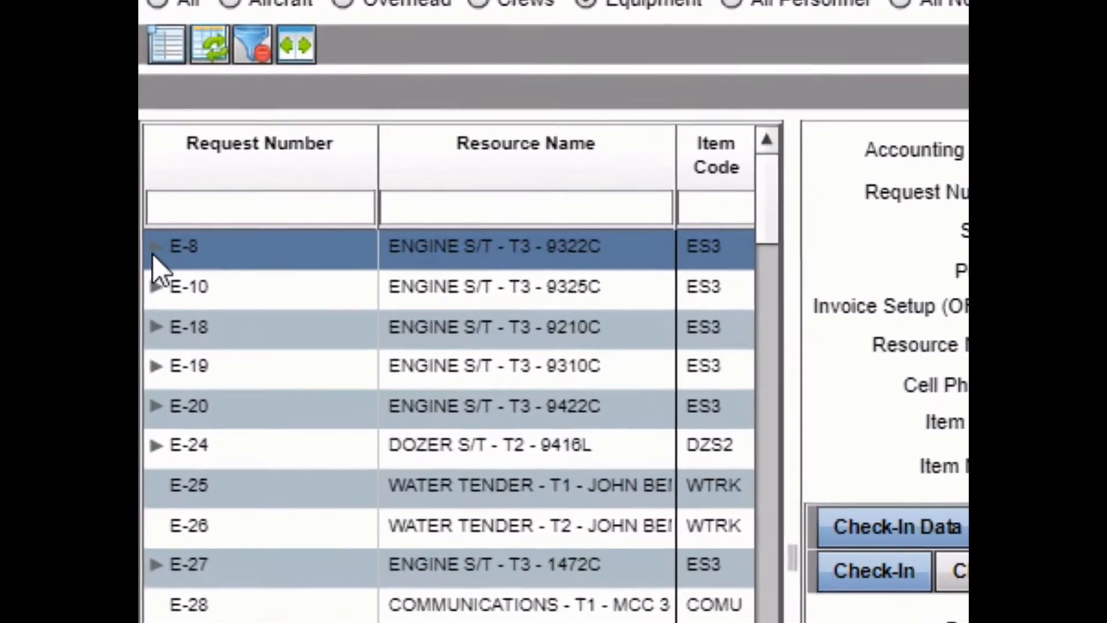
{"action": "left_click", "coordinate": [153, 247]}
{"action": "left_click", "coordinate": [275, 494]}
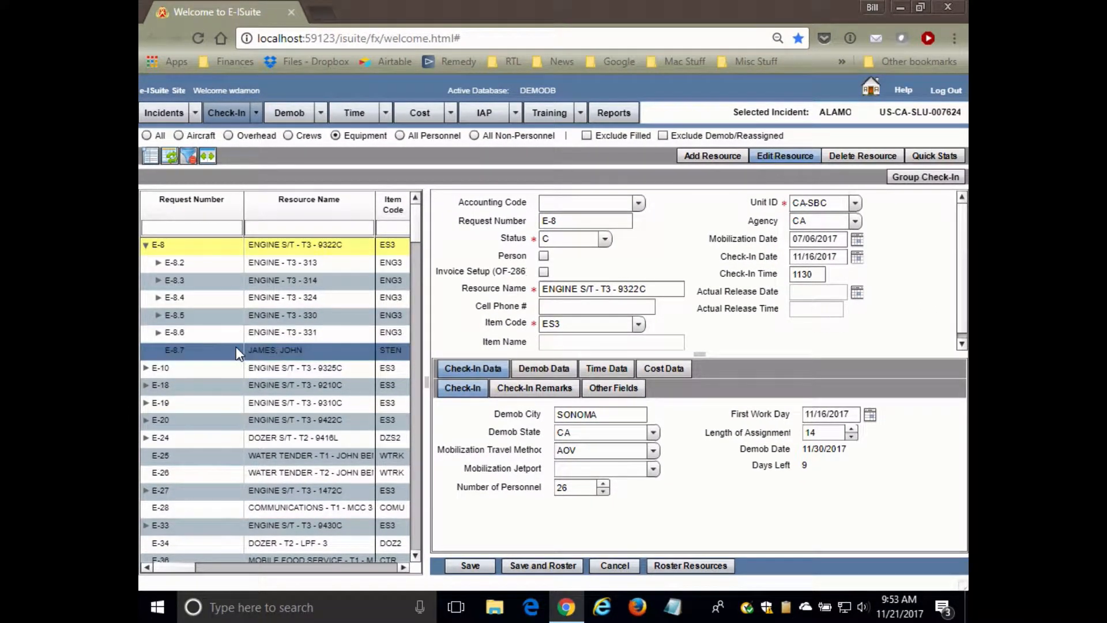
Step: Open resource E-8.7 for editing, set its Leader Type to PRIMARY and save the record
{"action": "left_click", "coordinate": [237, 349]}
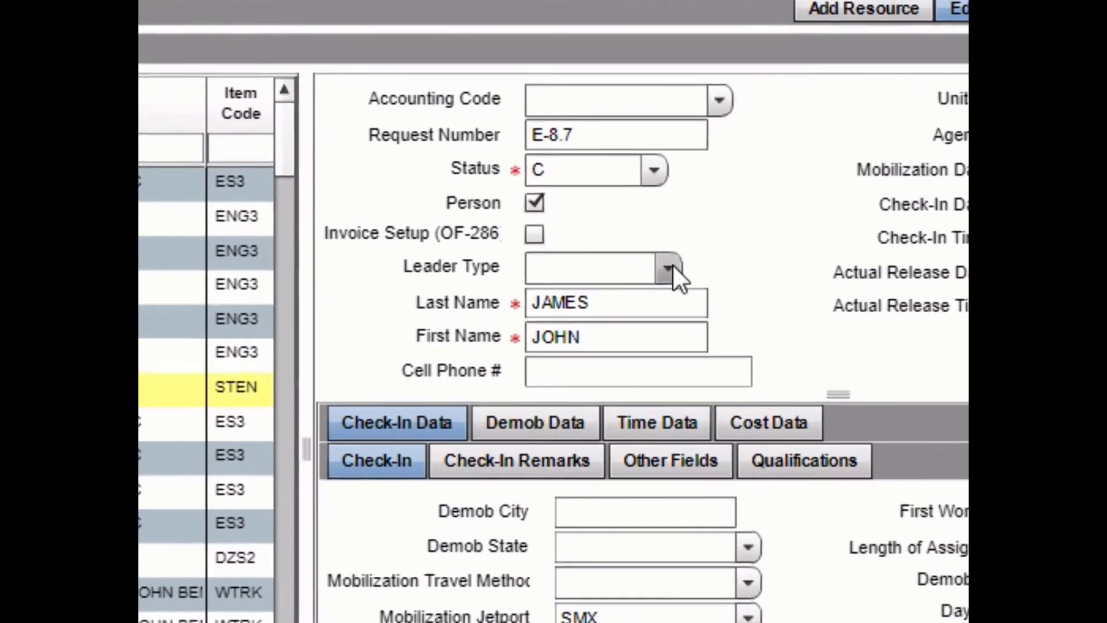
{"action": "left_click", "coordinate": [670, 267]}
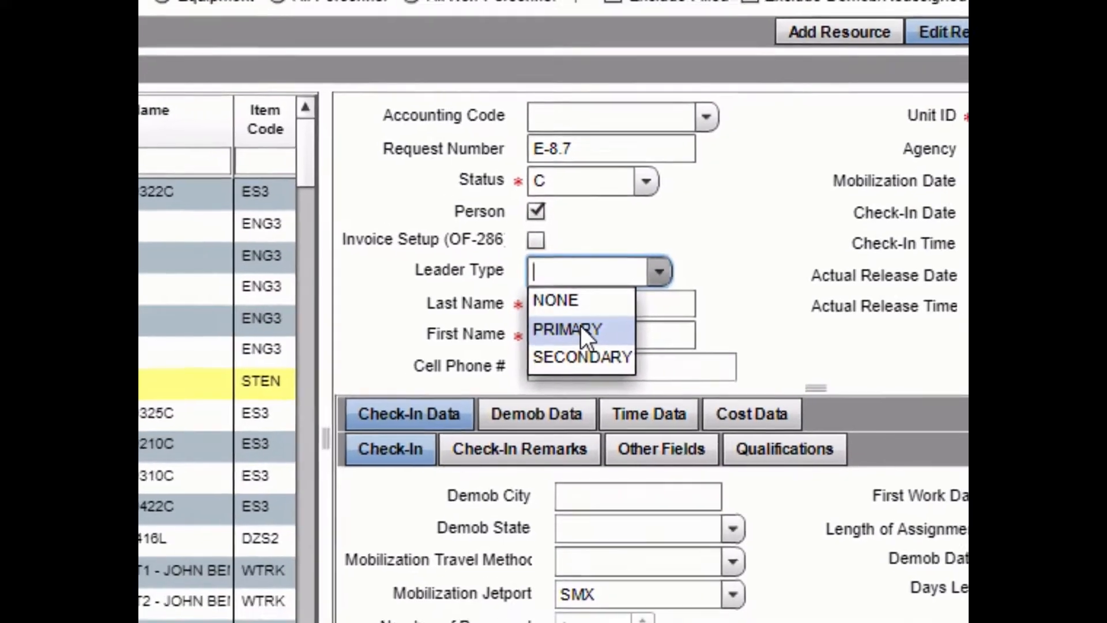
{"action": "left_click", "coordinate": [583, 331]}
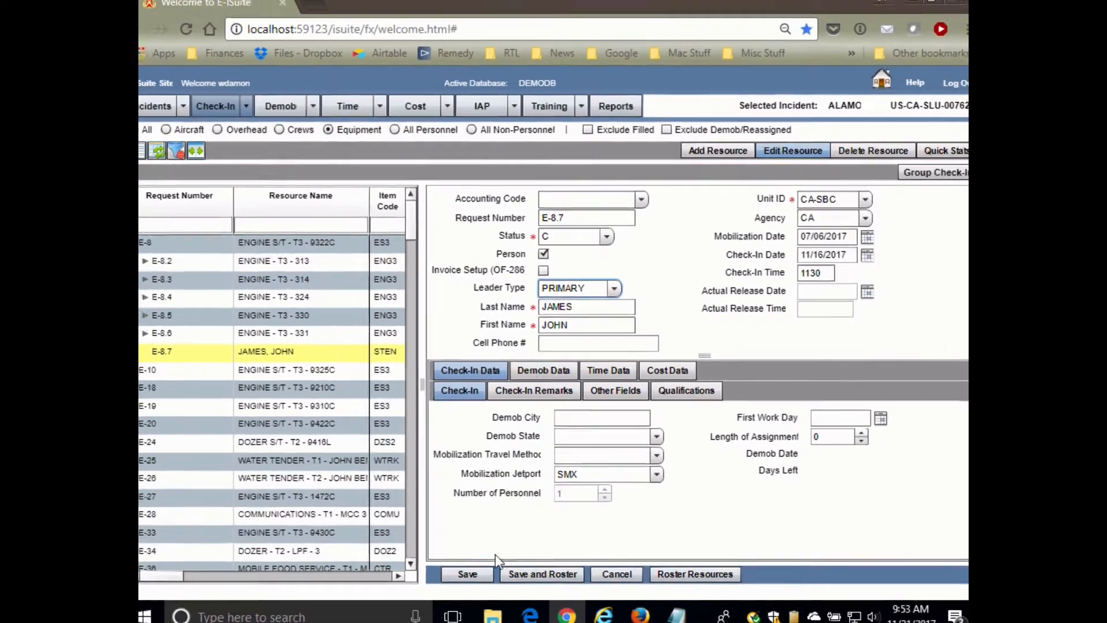
{"action": "left_click", "coordinate": [468, 574]}
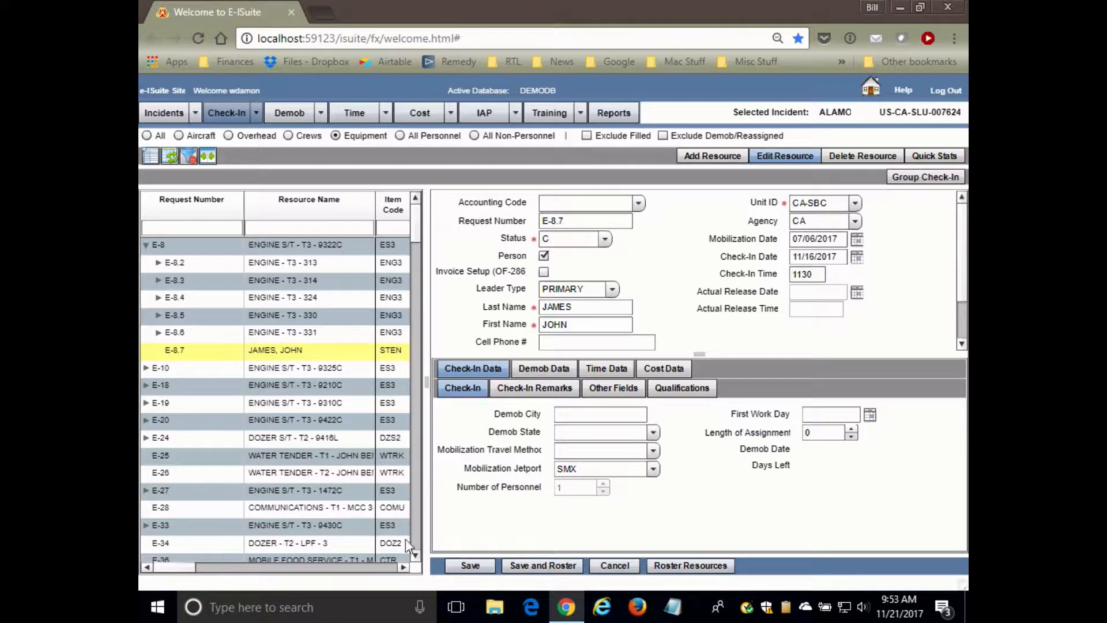
{"action": "left_click", "coordinate": [343, 456]}
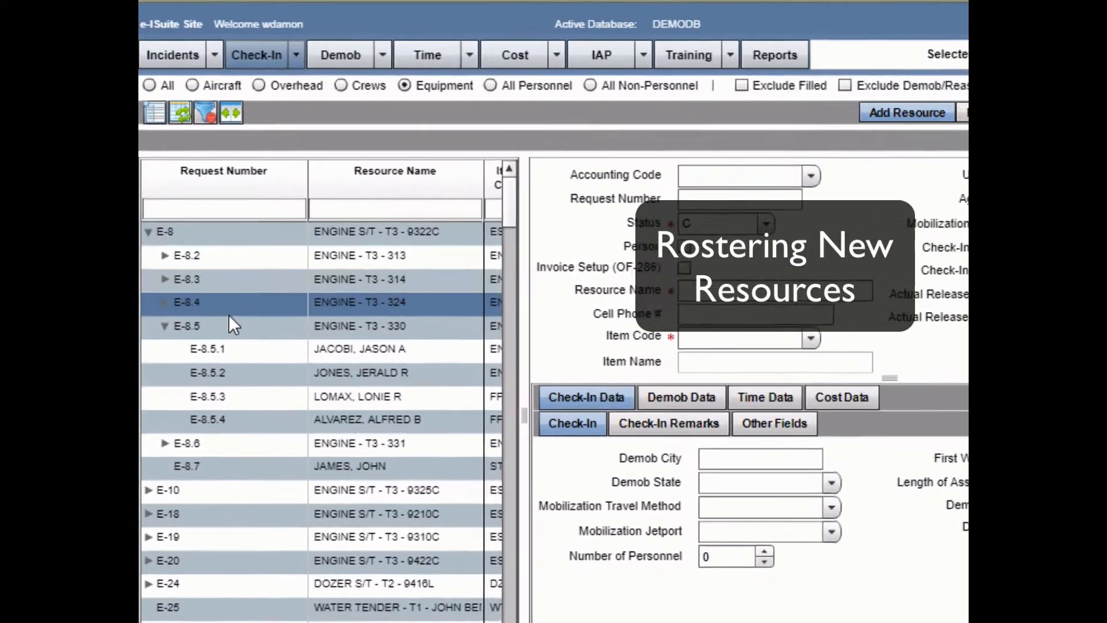
Step: Select engine E-8.5 in the resource grid and open its roster to add a new resource
{"action": "left_click", "coordinate": [214, 333]}
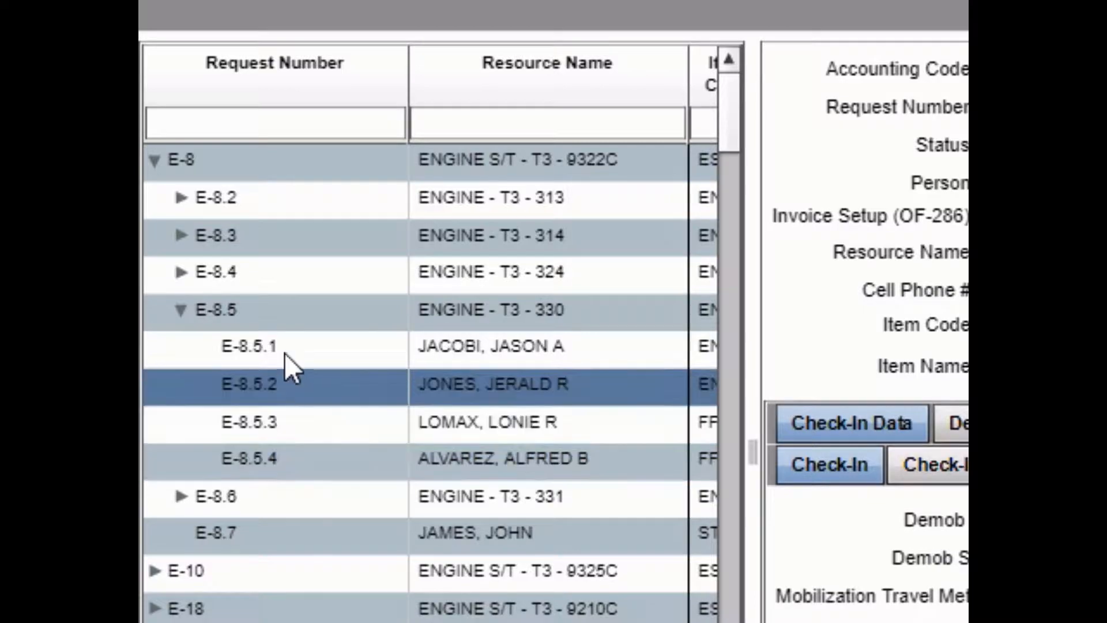
{"action": "left_click", "coordinate": [281, 307]}
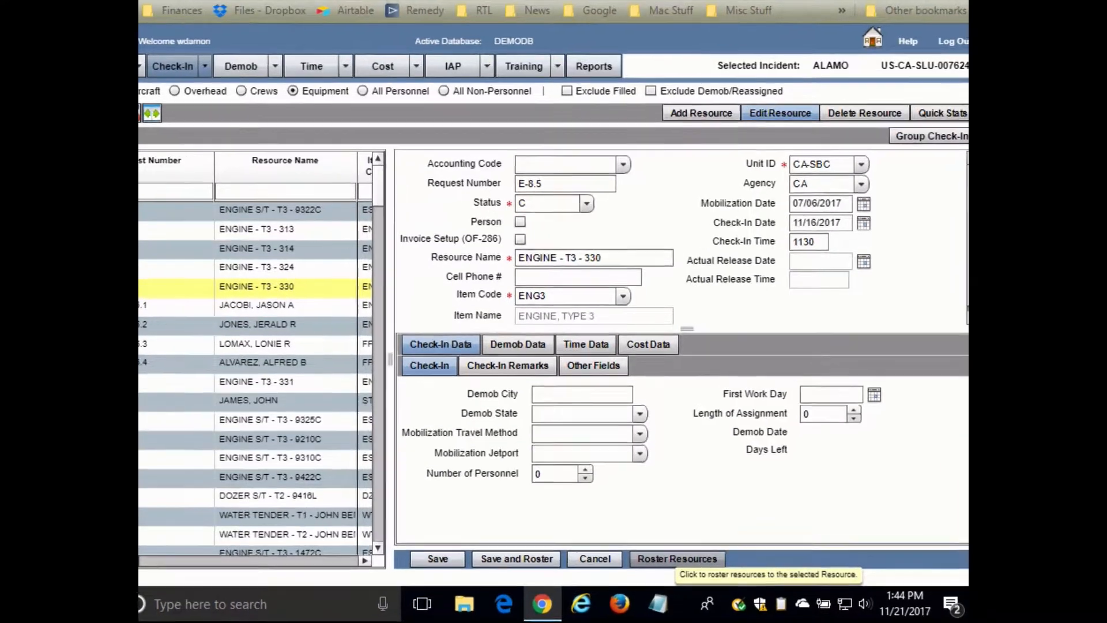
{"action": "left_click", "coordinate": [676, 545]}
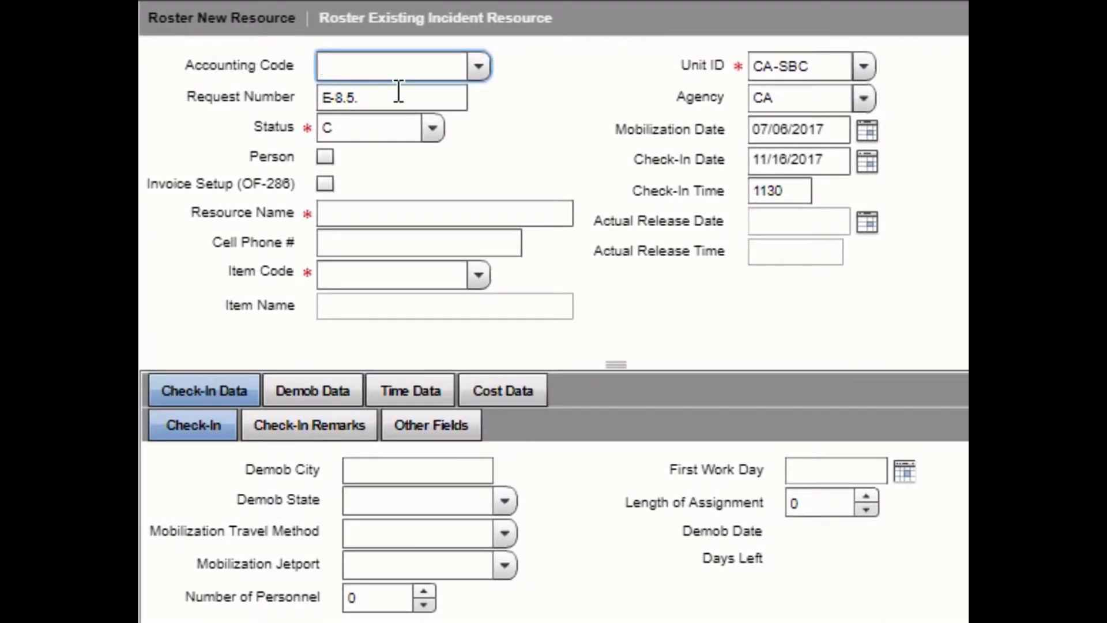
Step: Complete the new resource's request number as E-8.5.5 and mark the resource as a person
{"action": "left_click", "coordinate": [372, 96]}
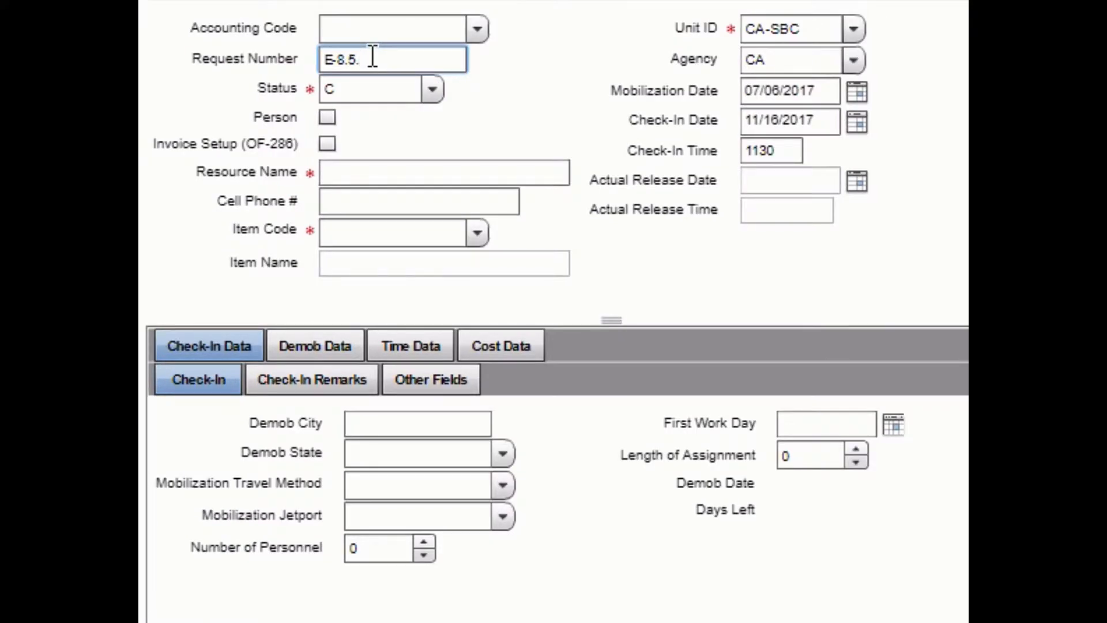
{"action": "type", "text": "5"}
{"action": "key", "text": "Tab"}
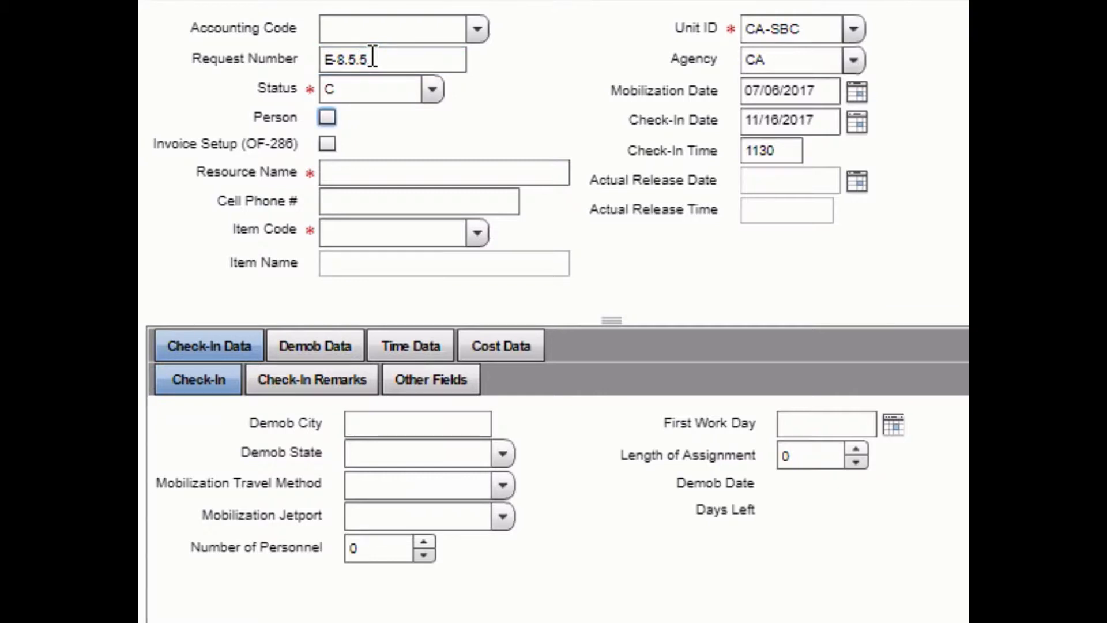
{"action": "key", "text": "space"}
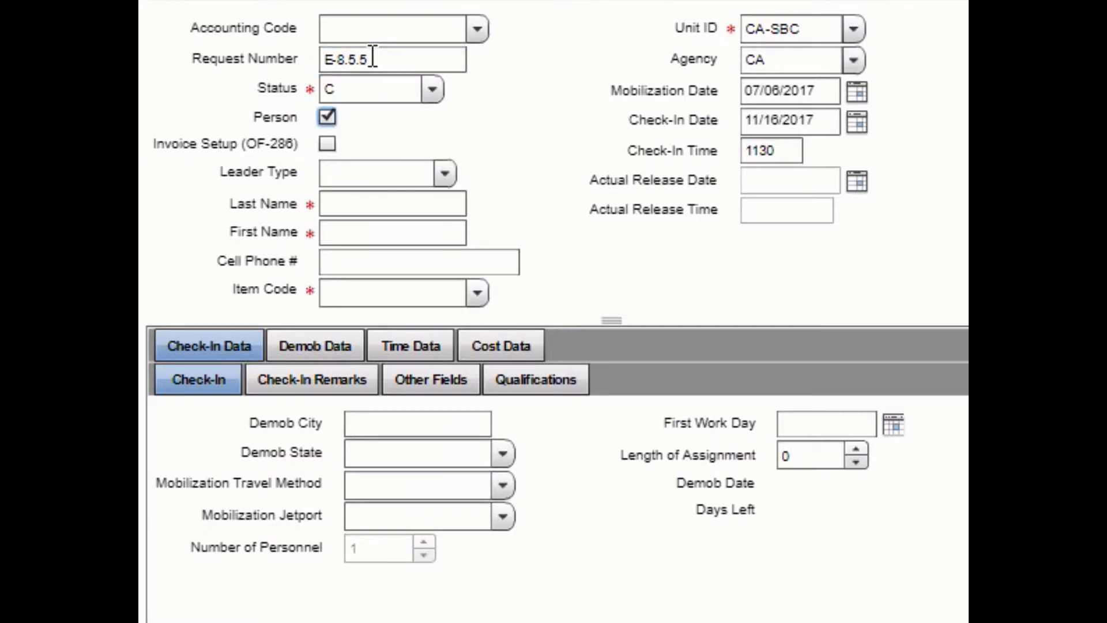
Step: Enter the new resource's last and first name and set the item code to FFT1
{"action": "key", "text": "Tab"}
{"action": "key", "text": "Tab"}
{"action": "key", "text": "Tab"}
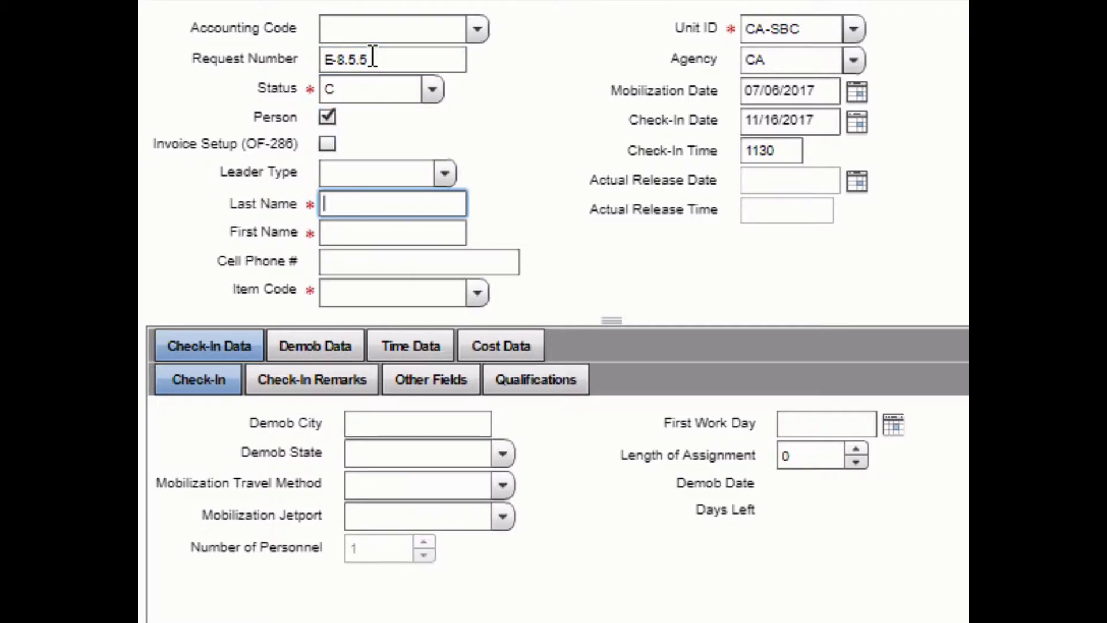
{"action": "type", "text": "DOE"}
{"action": "key", "text": "Tab"}
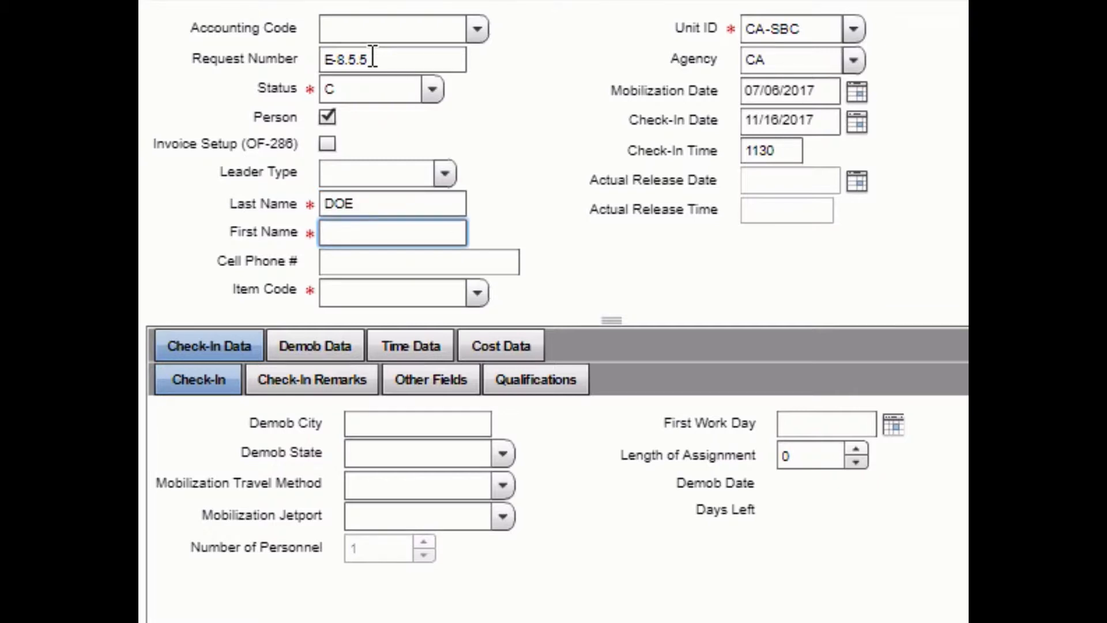
{"action": "type", "text": "JOHN"}
{"action": "key", "text": "Tab"}
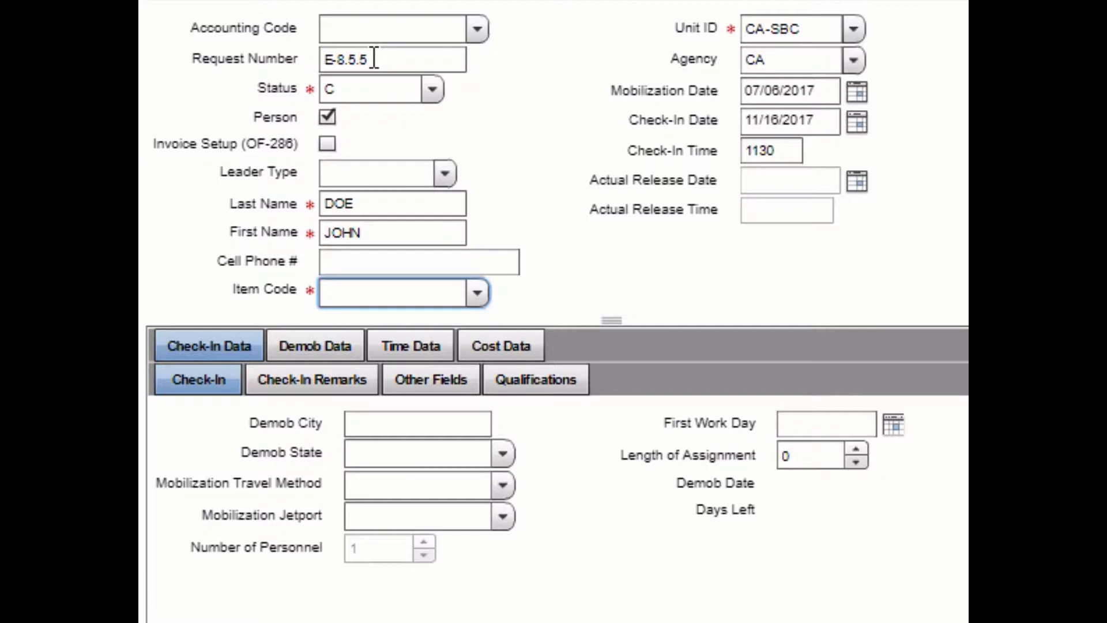
{"action": "type", "text": "FF"}
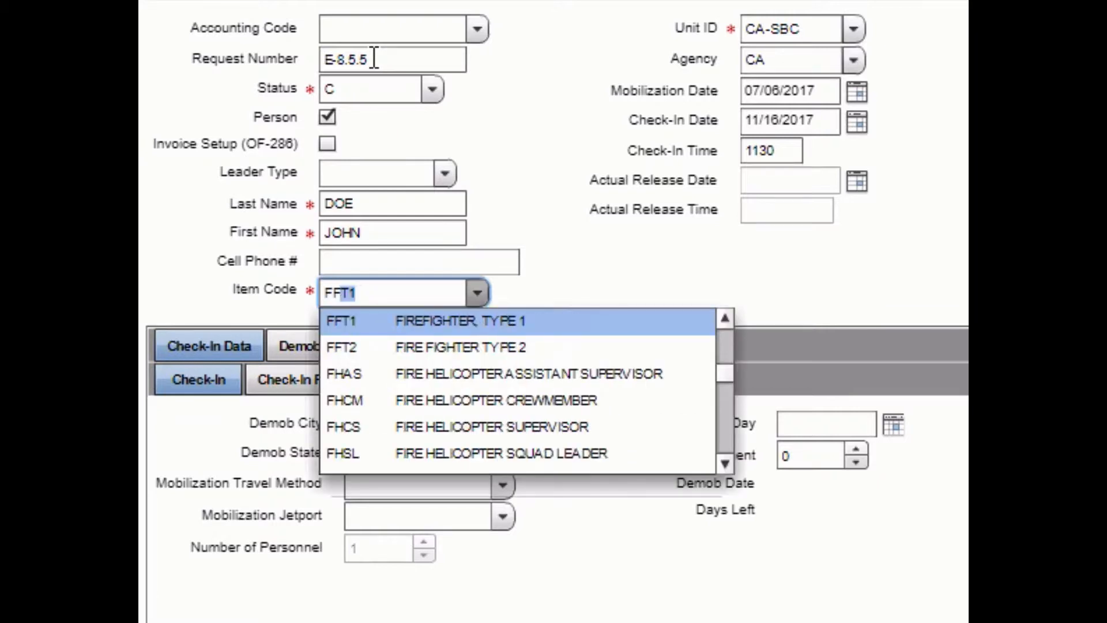
{"action": "type", "text": "T1"}
{"action": "key", "text": "Tab"}
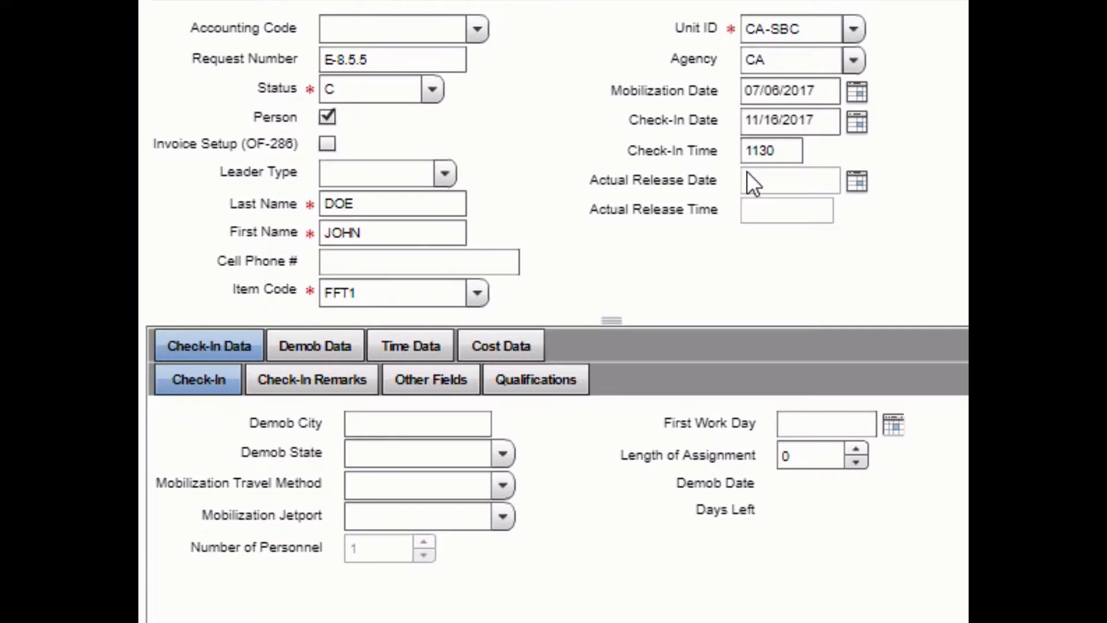
Step: Set the demob city to SONOMA, the demob state to CA and the mobilization travel method to AOV
{"action": "left_click", "coordinate": [361, 419]}
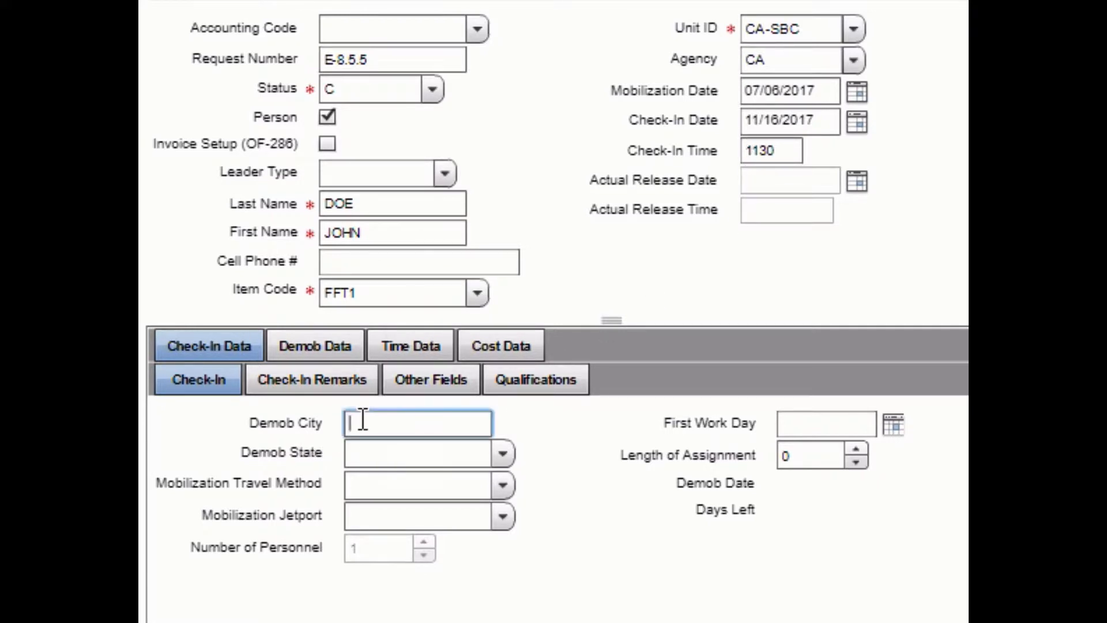
{"action": "type", "text": "SONOMA"}
{"action": "key", "text": "Tab"}
{"action": "type", "text": "C"}
{"action": "key", "text": "Tab"}
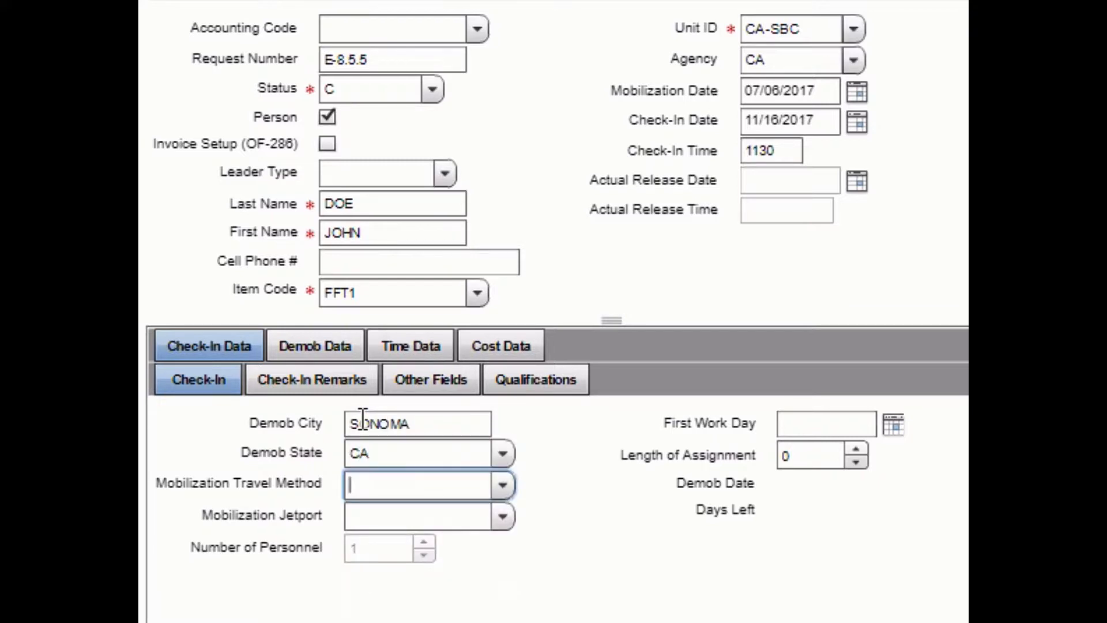
{"action": "type", "text": "AOV"}
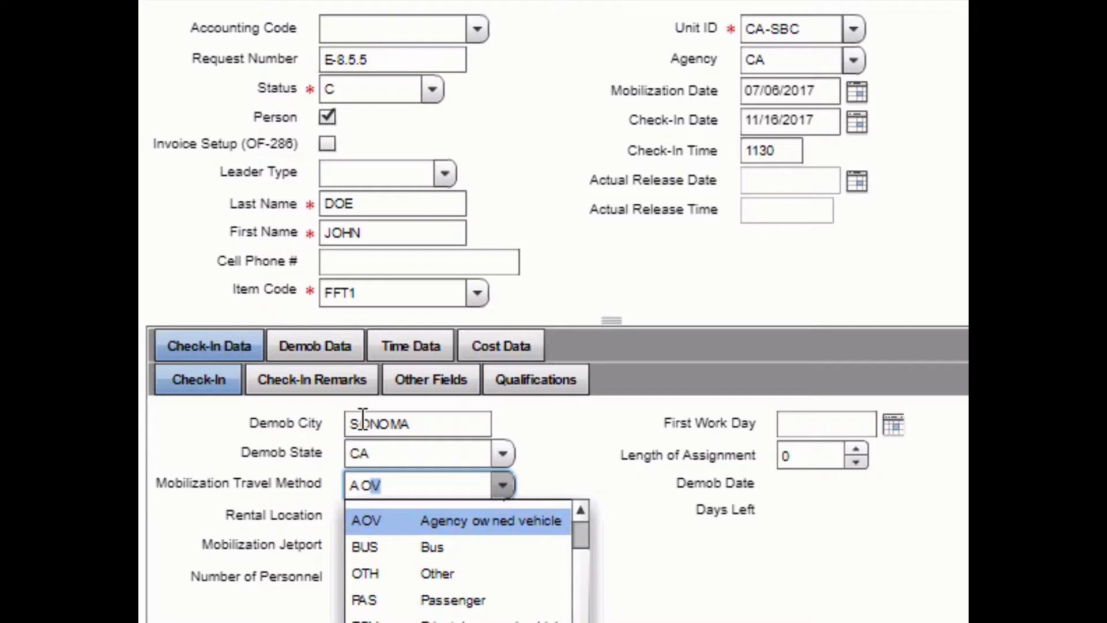
{"action": "key", "text": "Tab"}
{"action": "key", "text": "Tab"}
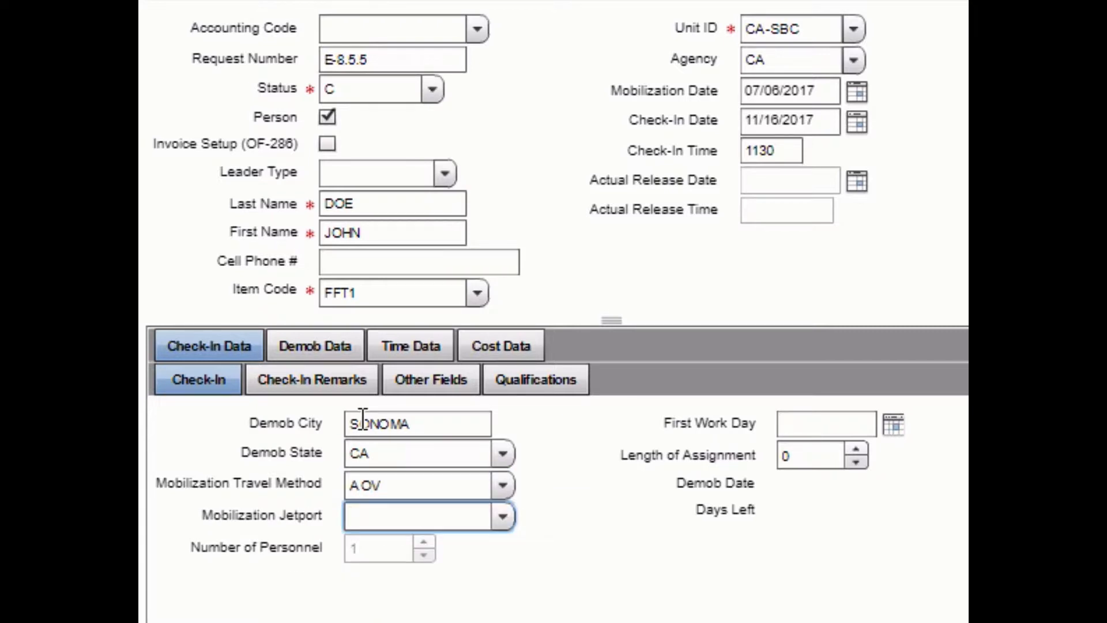
Step: Set the first work day to 11/17/2017 and the length of assignment to 14
{"action": "type", "text": "11/"}
{"action": "type", "text": "17/20"}
{"action": "type", "text": "17"}
{"action": "key", "text": "Tab"}
{"action": "type", "text": "14"}
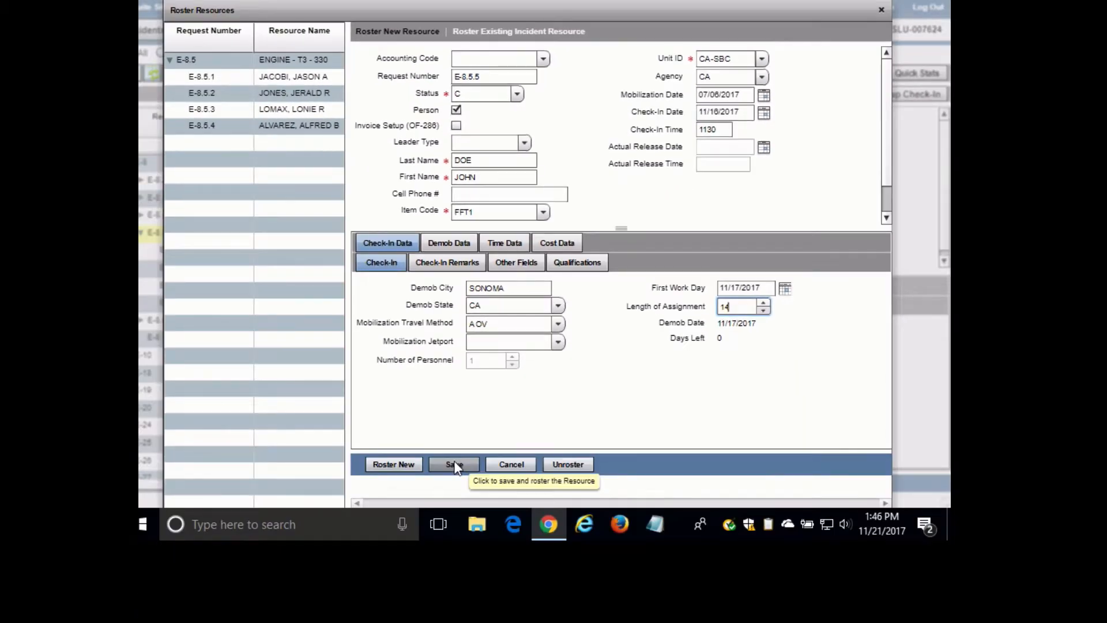
Step: Save the new person E-8.5.5 to engine E-8.5's roster and close the roster window
{"action": "left_click", "coordinate": [455, 466]}
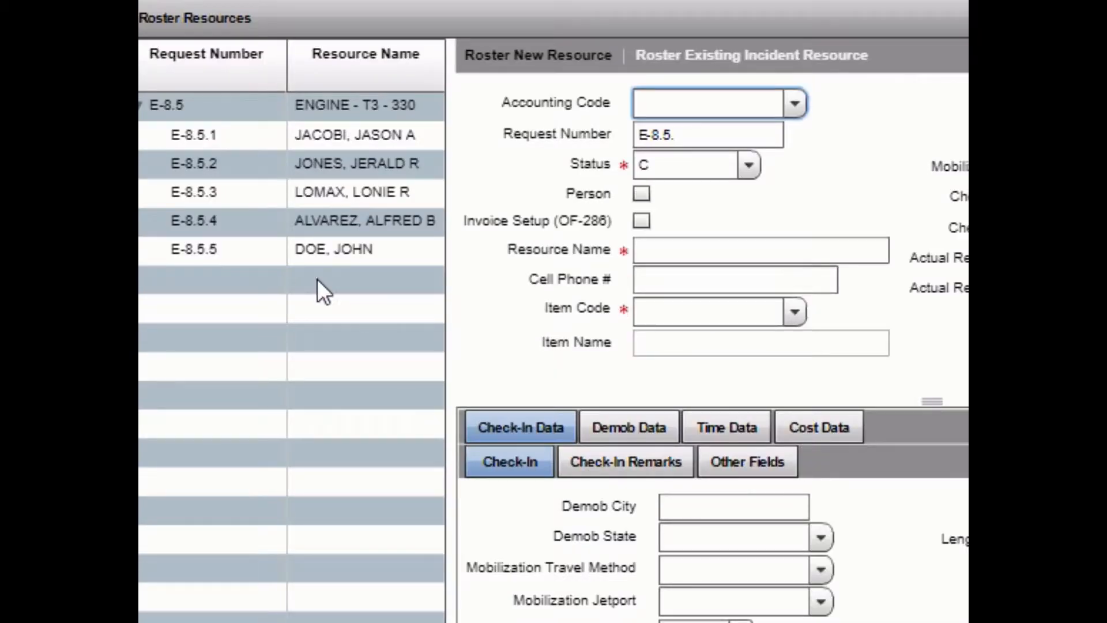
{"action": "left_click", "coordinate": [252, 147]}
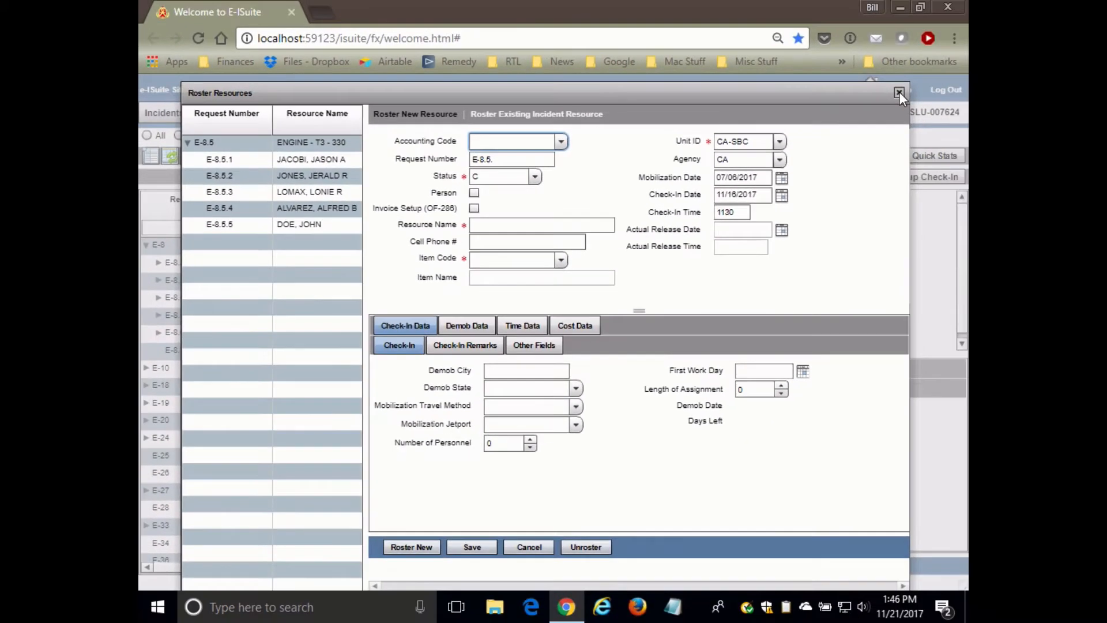
{"action": "left_click", "coordinate": [963, 82]}
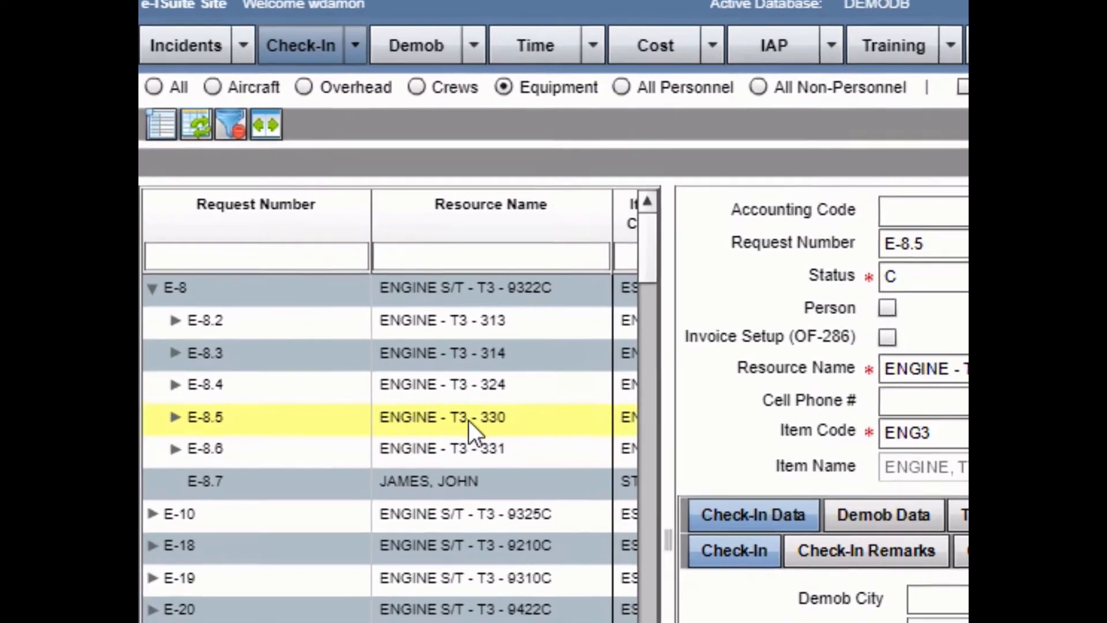
Step: Expand engine E-8.5 in the resource grid to check the resources rostered under it
{"action": "left_click", "coordinate": [221, 338]}
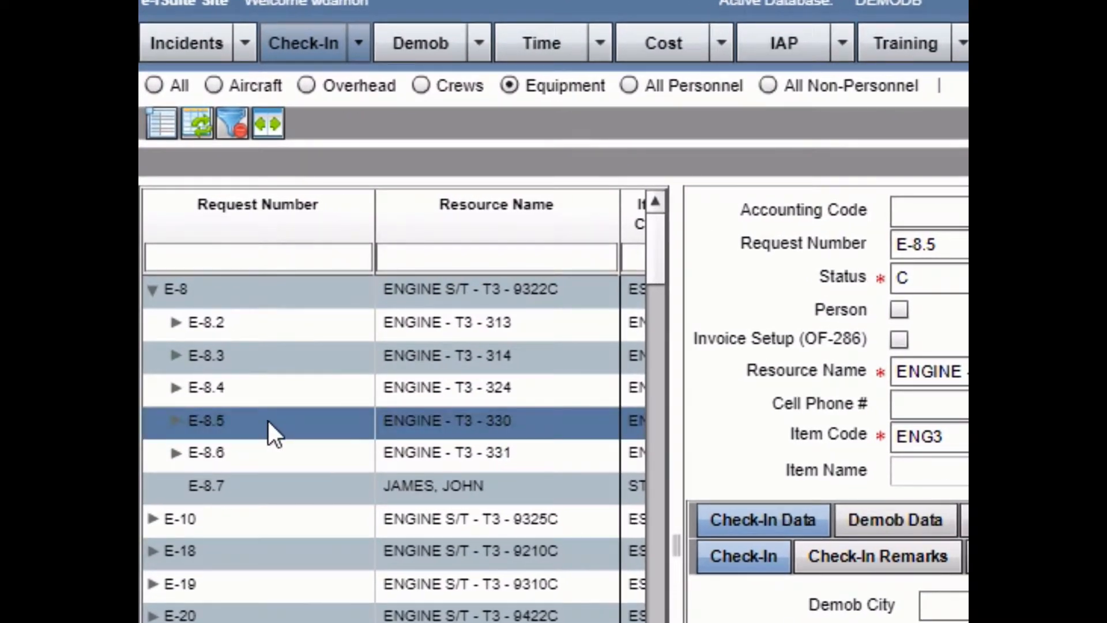
{"action": "left_click", "coordinate": [172, 418]}
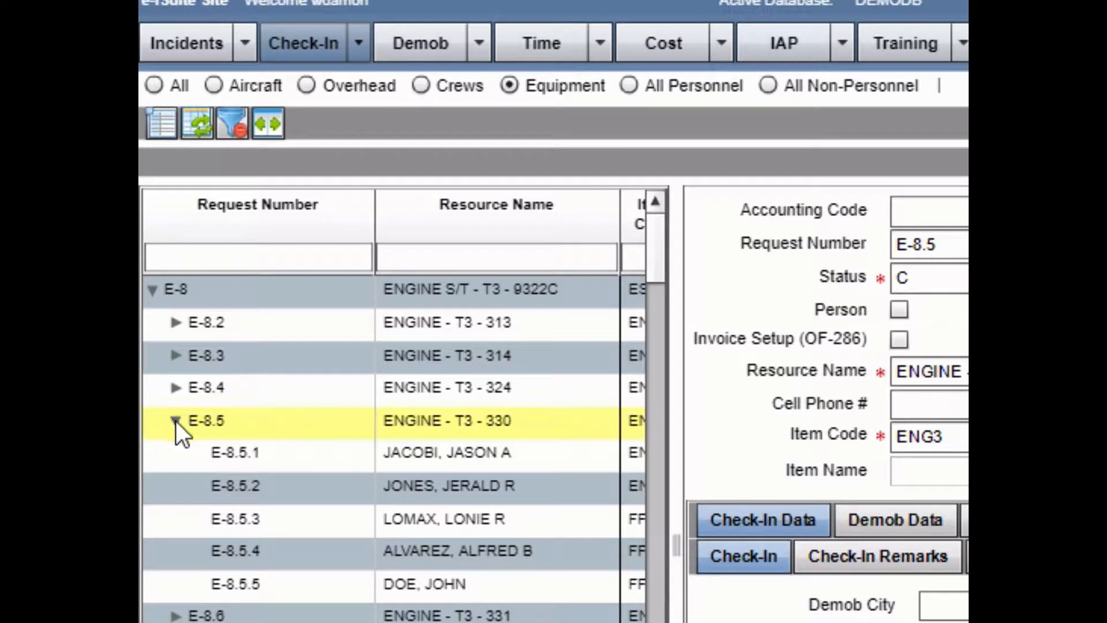
{"action": "left_click", "coordinate": [250, 555]}
{"action": "left_click", "coordinate": [254, 585]}
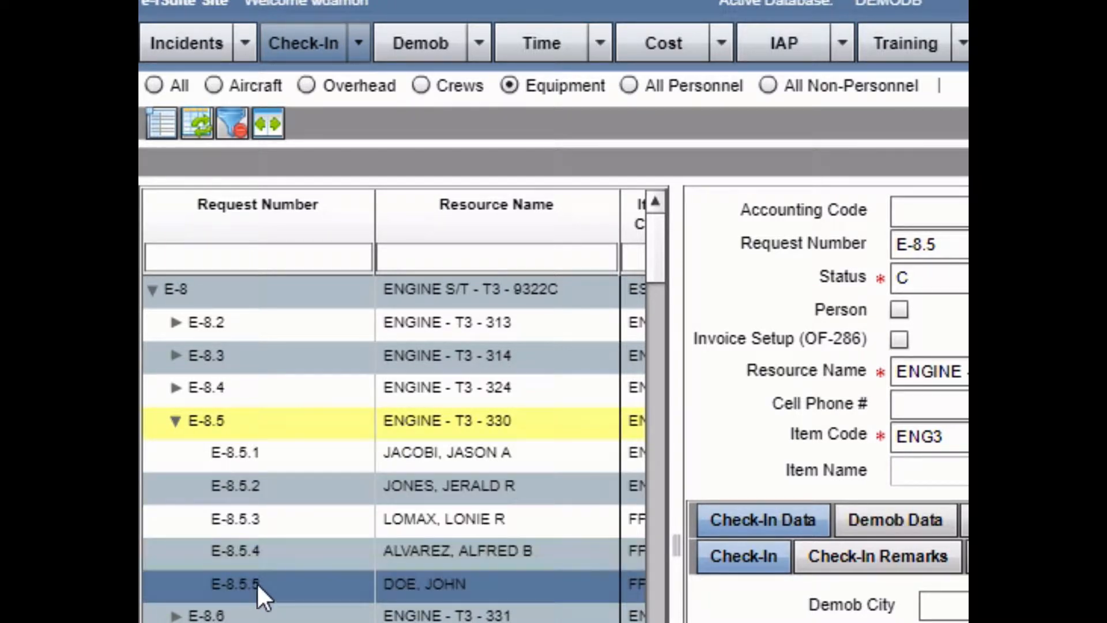
{"action": "left_click", "coordinate": [272, 616]}
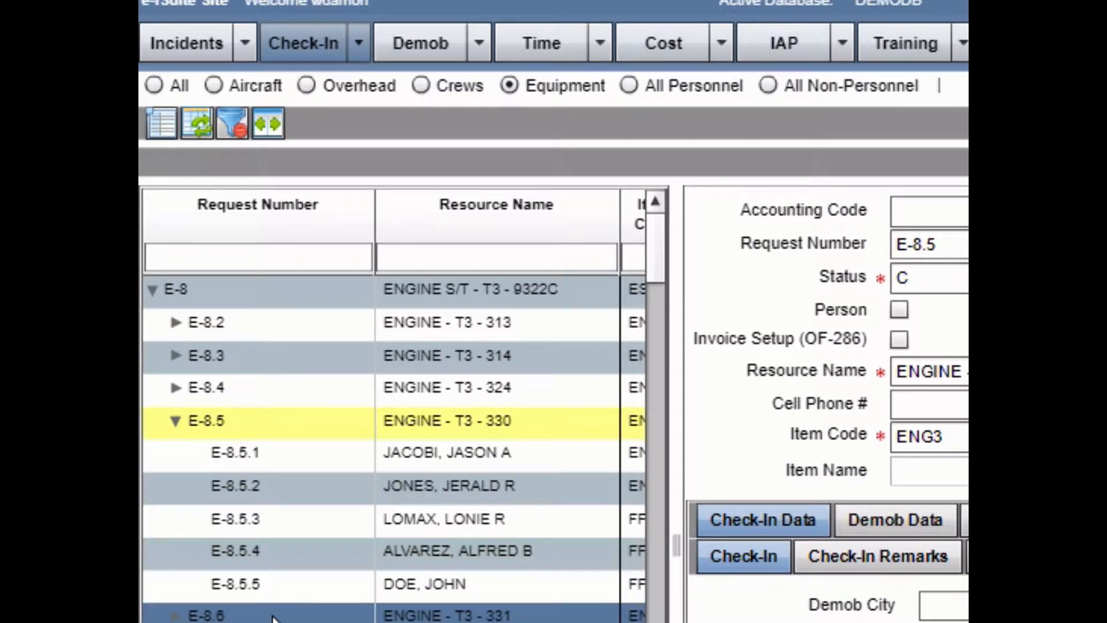
{"action": "left_click", "coordinate": [273, 594]}
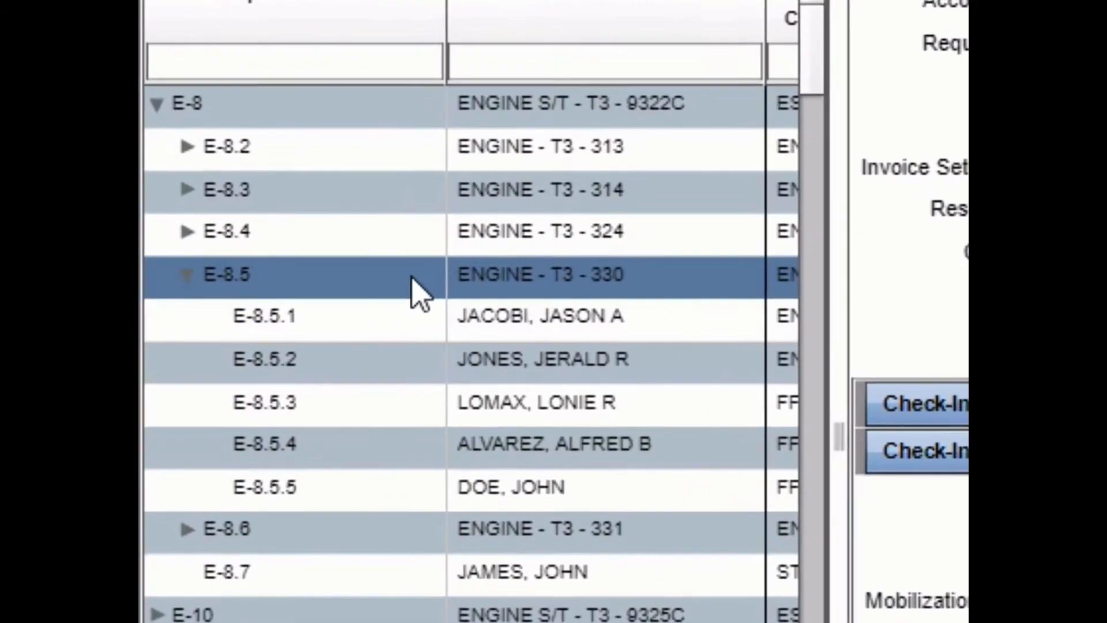
Step: Start rostering a new resource to person E-8.5.5 and complete its request number as E-8.5.5.1
{"action": "left_click", "coordinate": [370, 292]}
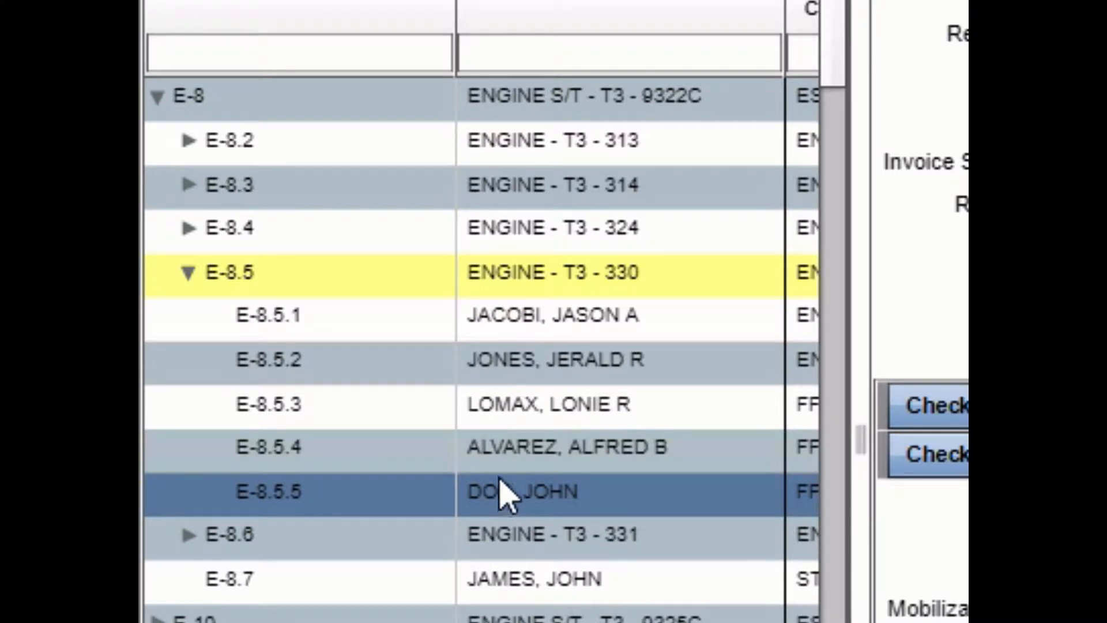
{"action": "left_click", "coordinate": [447, 501]}
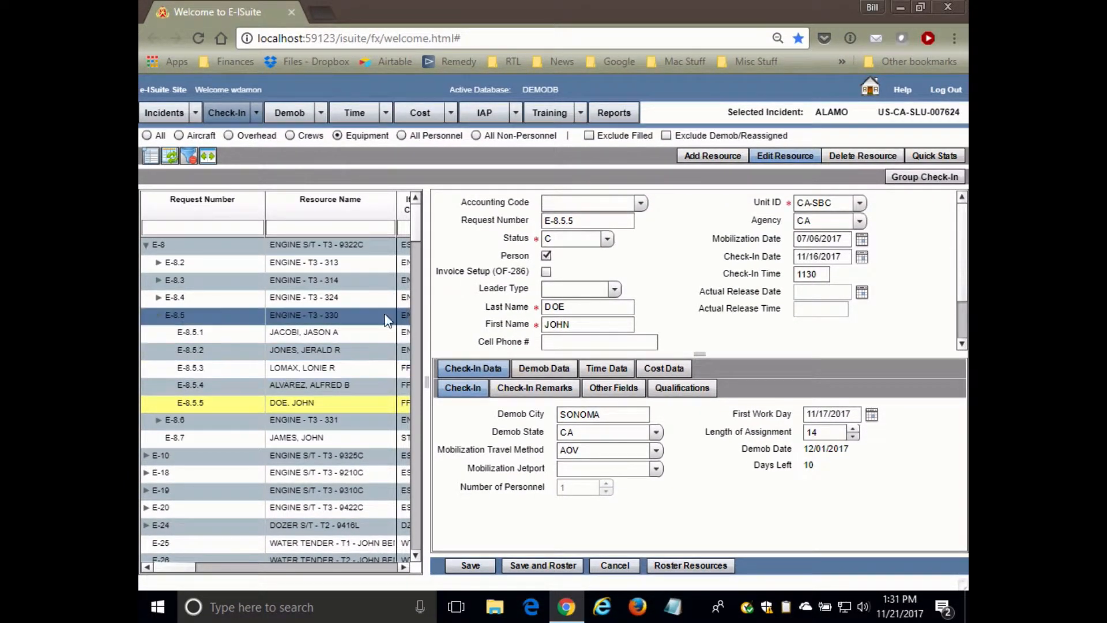
{"action": "left_click", "coordinate": [673, 565]}
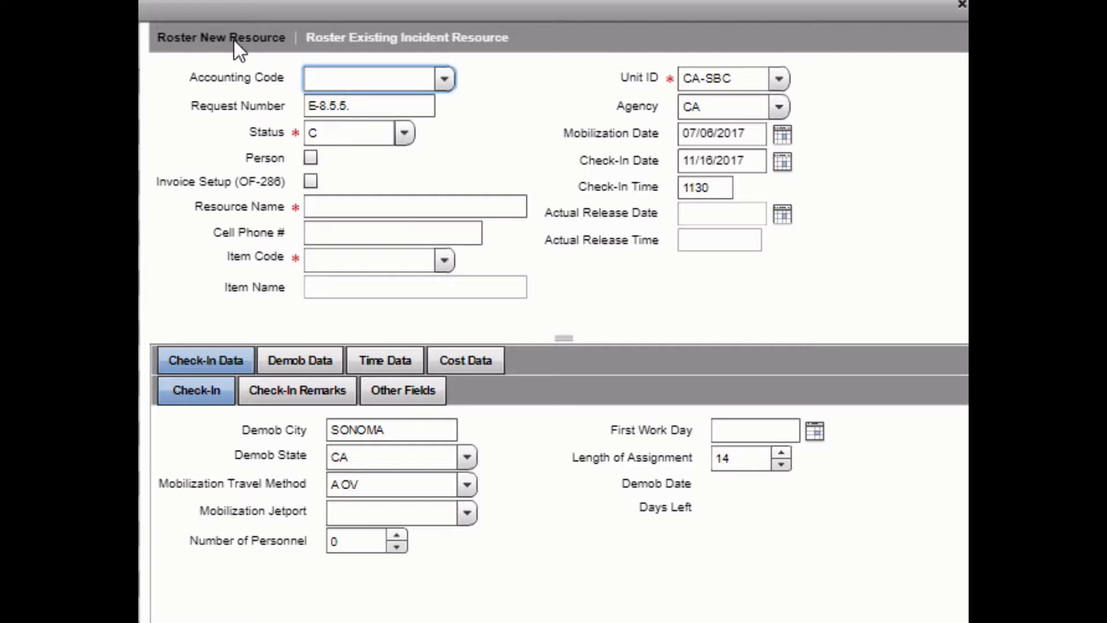
{"action": "left_click", "coordinate": [358, 105]}
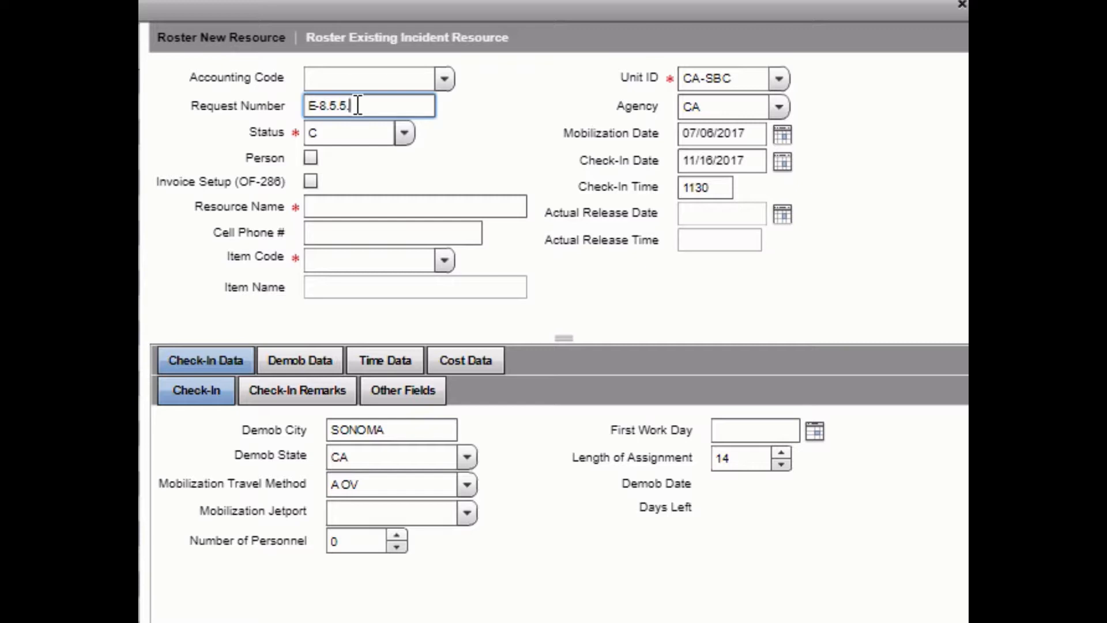
{"action": "type", "text": "1"}
Step: Name the new resource CHASE TRUCK 8551 and set its item code to PU
{"action": "left_click", "coordinate": [316, 207]}
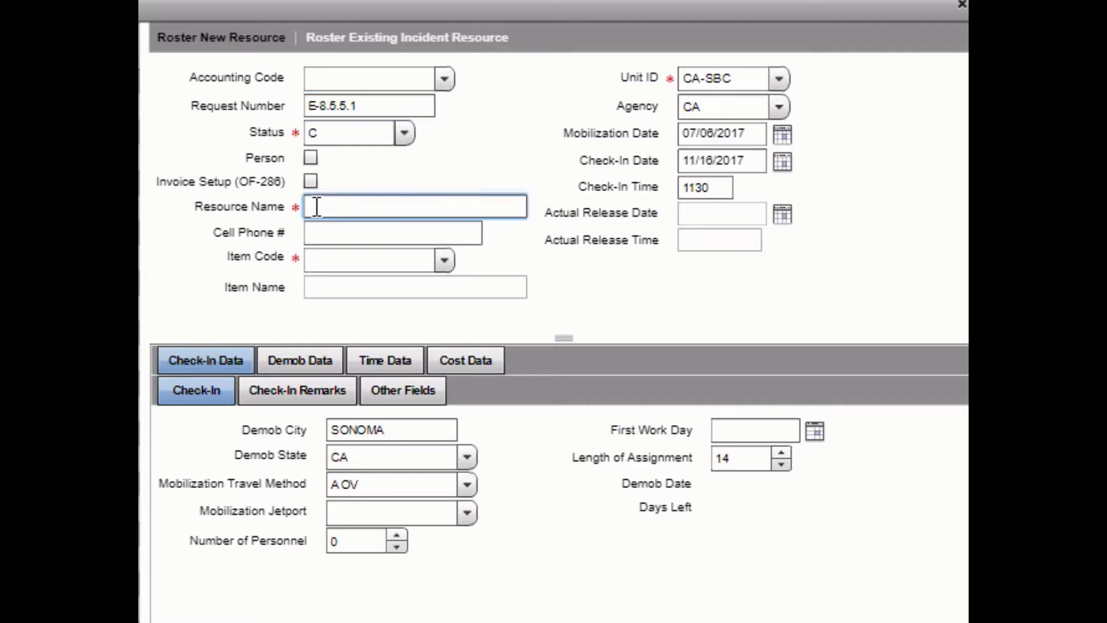
{"action": "type", "text": "CHASE TRUCK 8551"}
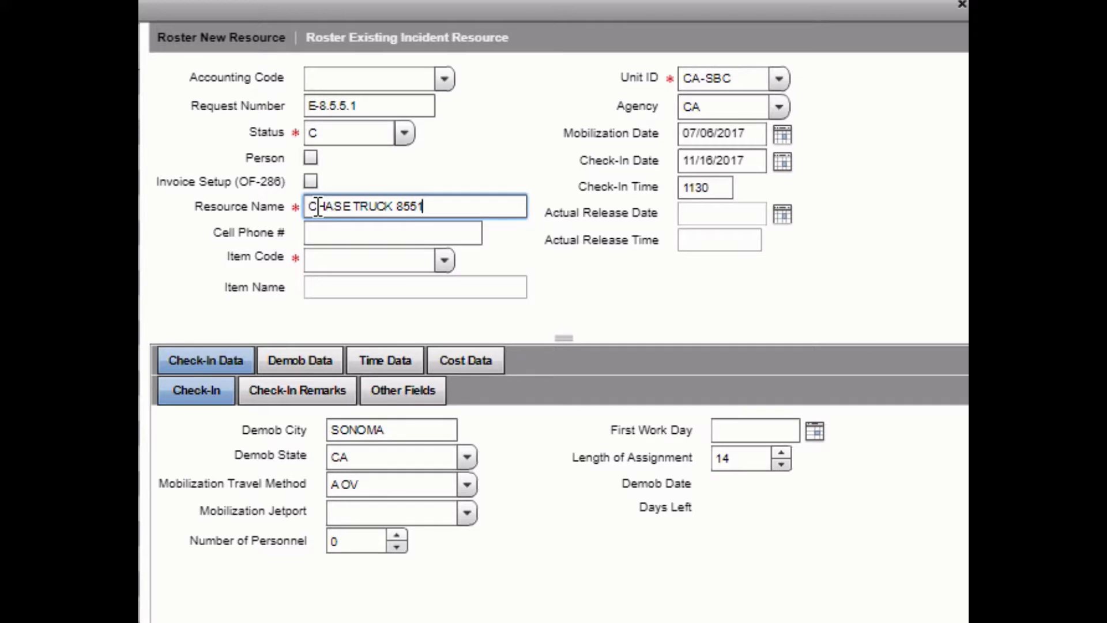
{"action": "left_click", "coordinate": [322, 261]}
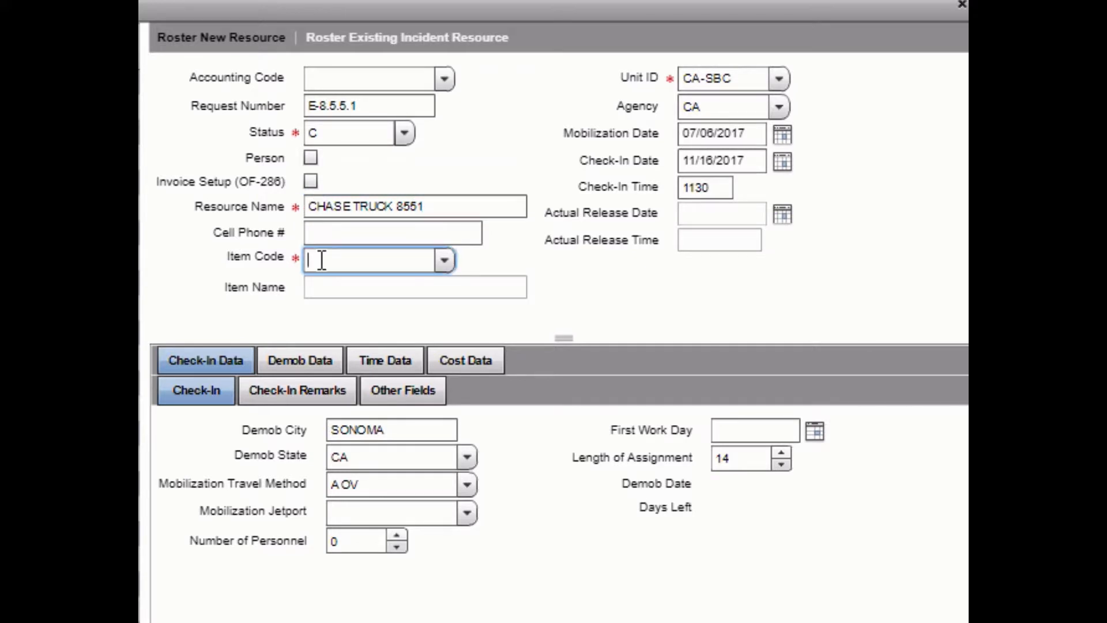
{"action": "type", "text": "PU"}
{"action": "key", "text": "Tab"}
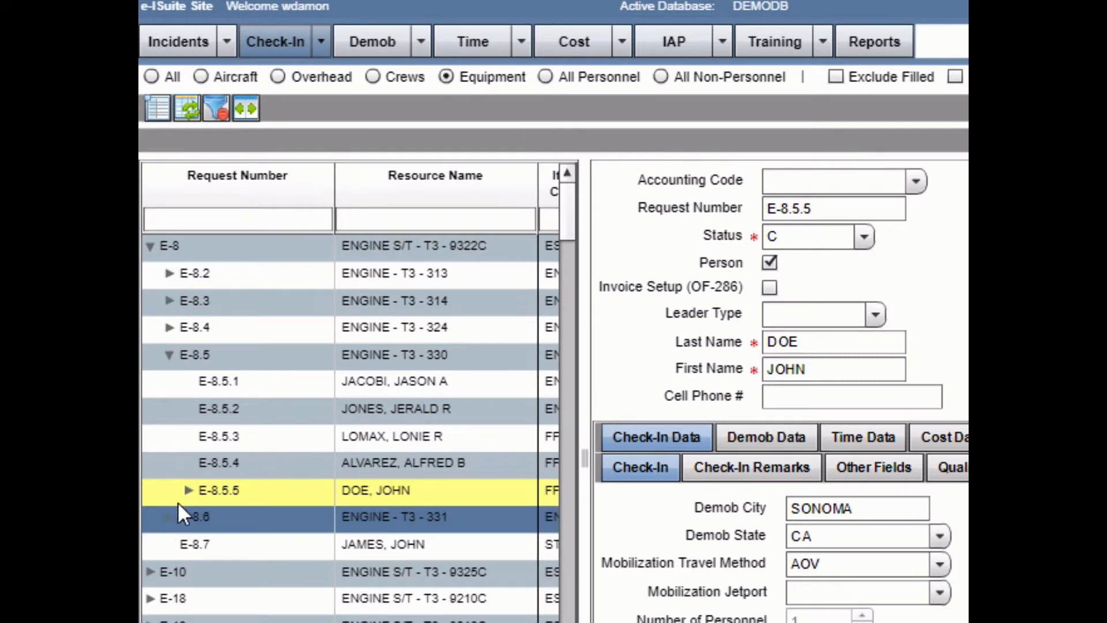
Step: Expand E-8.5.5 in the resource grid to check the chase truck rostered under it
{"action": "left_click", "coordinate": [188, 485]}
{"action": "left_click", "coordinate": [186, 490]}
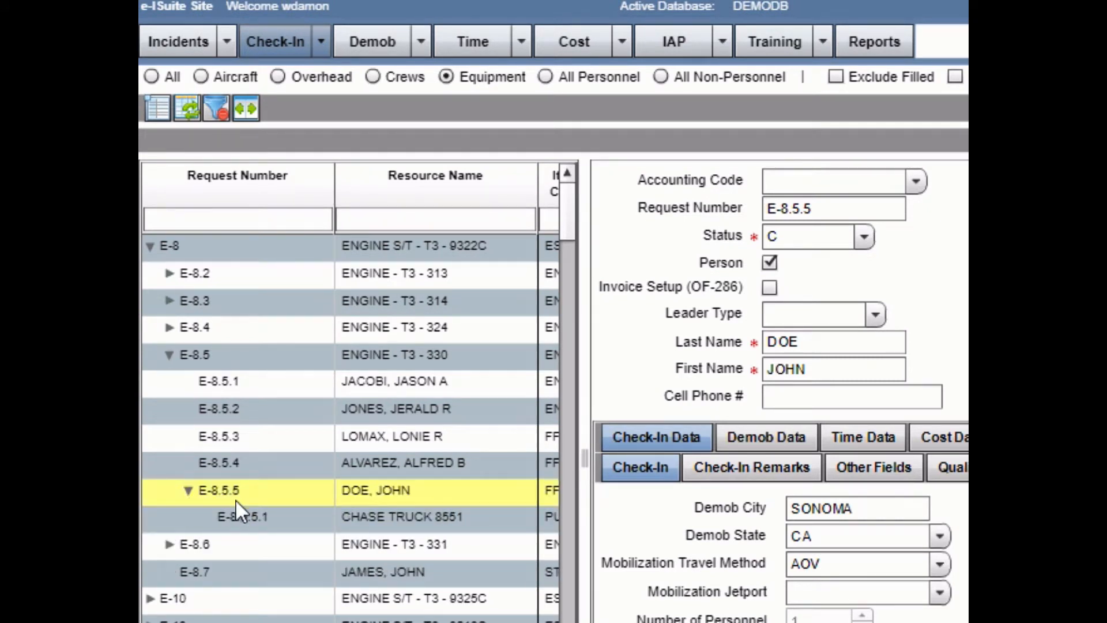
{"action": "left_click", "coordinate": [247, 521]}
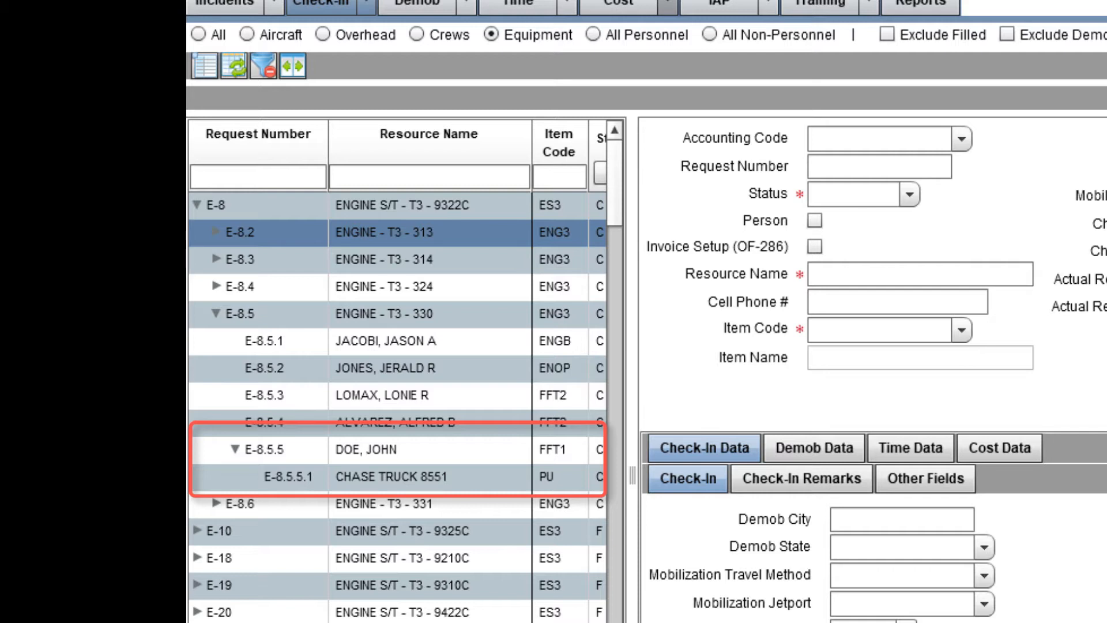
Step: Unroster CHASE TRUCK 8551 (E-8.5.5.1) from person E-8.5.5
{"action": "left_click", "coordinate": [352, 450]}
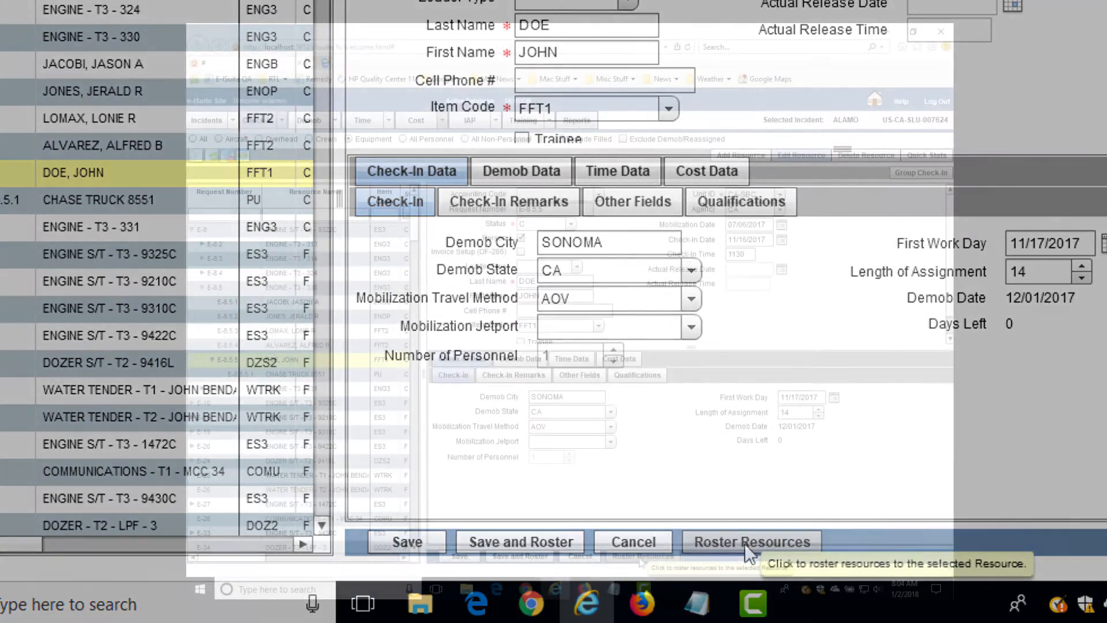
{"action": "left_click", "coordinate": [745, 544]}
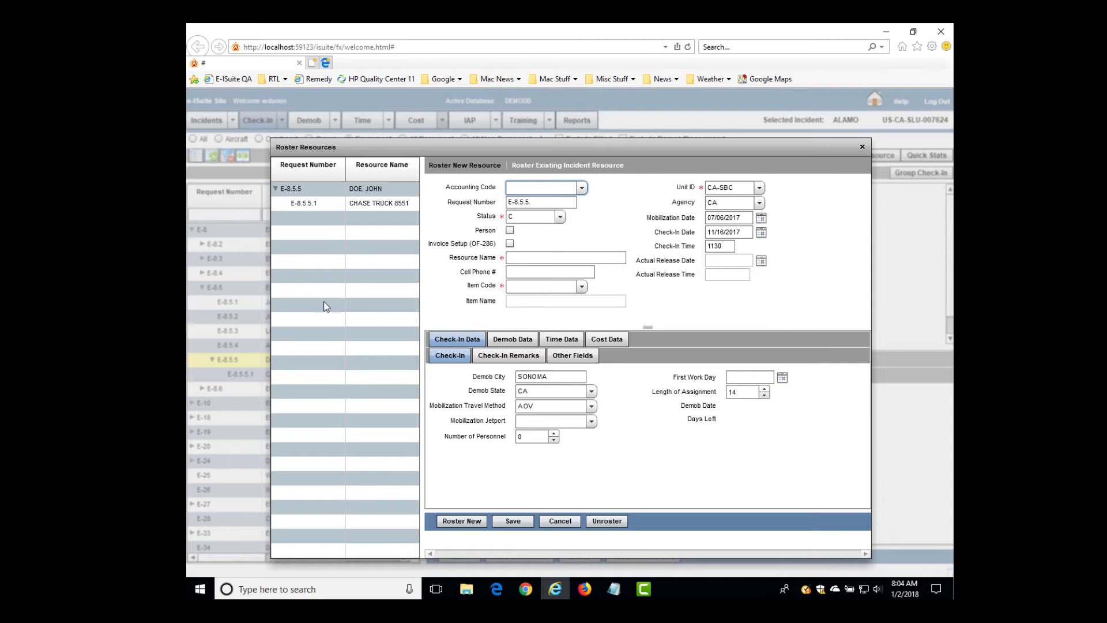
{"action": "left_click", "coordinate": [313, 203]}
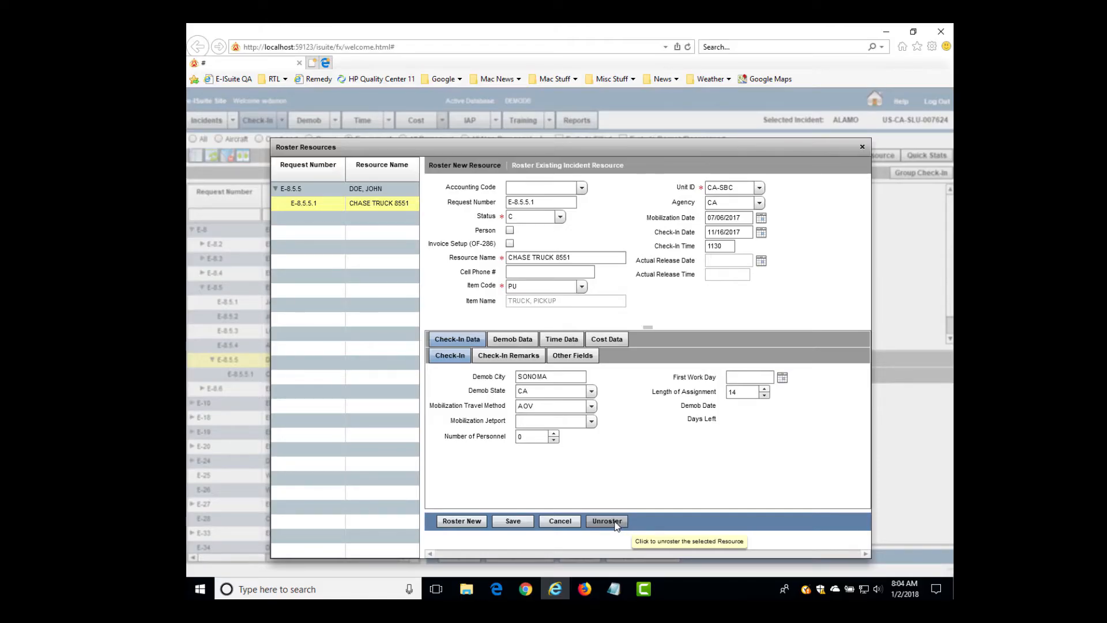
{"action": "left_click", "coordinate": [616, 522]}
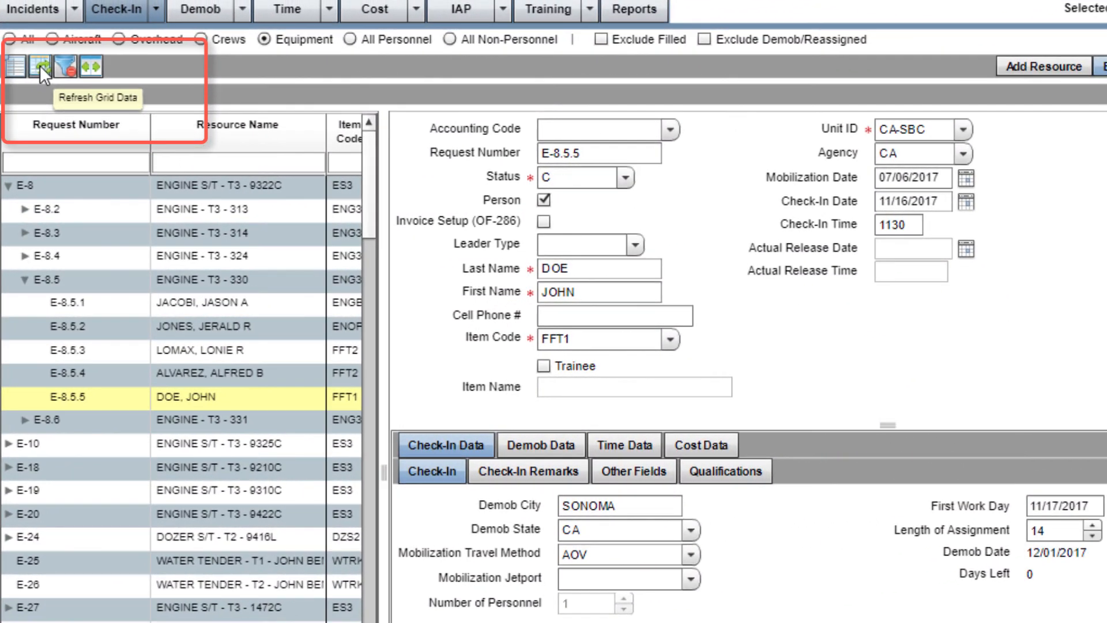
Step: Refresh the resource grid and expand strike team E-8 and engine E-8.5 to check the roster hierarchy
{"action": "left_click", "coordinate": [40, 65]}
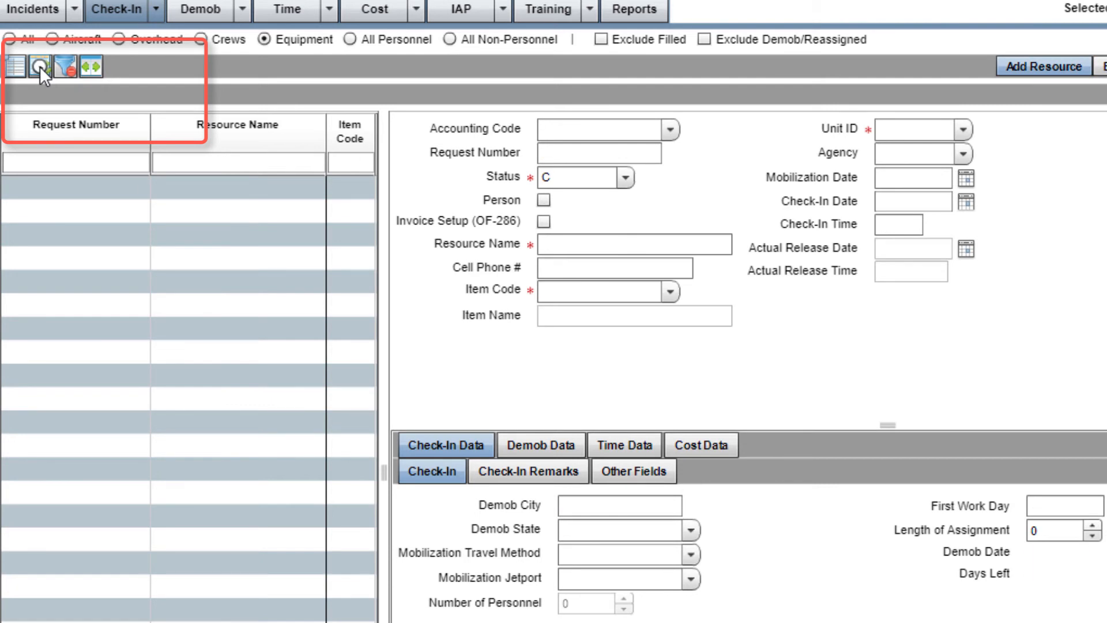
{"action": "left_click", "coordinate": [87, 209]}
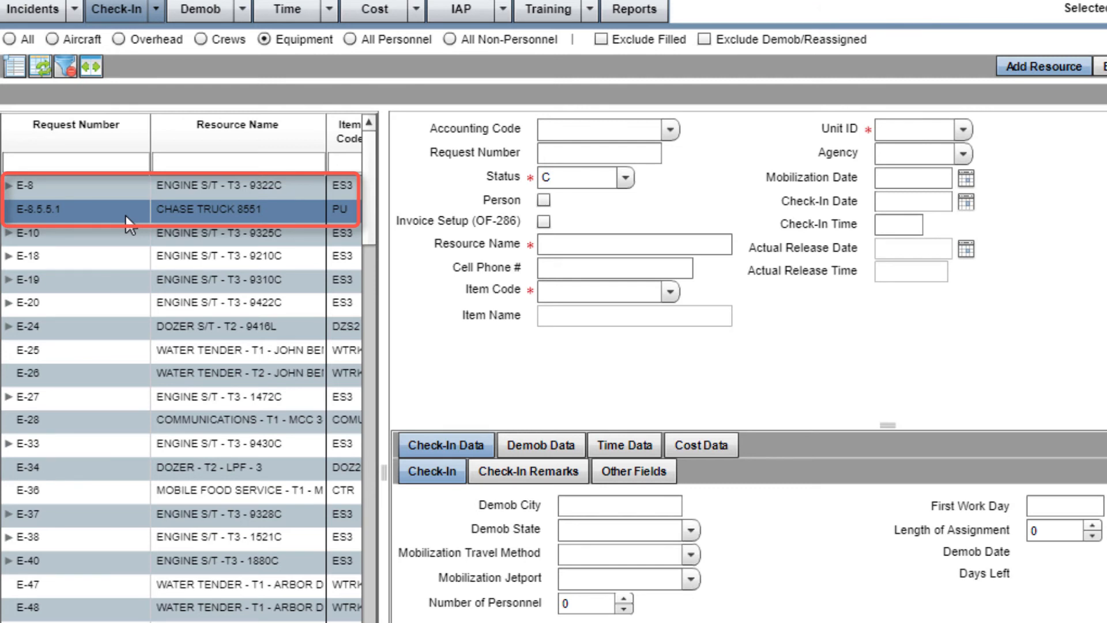
{"action": "left_click", "coordinate": [4, 188]}
{"action": "left_click", "coordinate": [4, 188]}
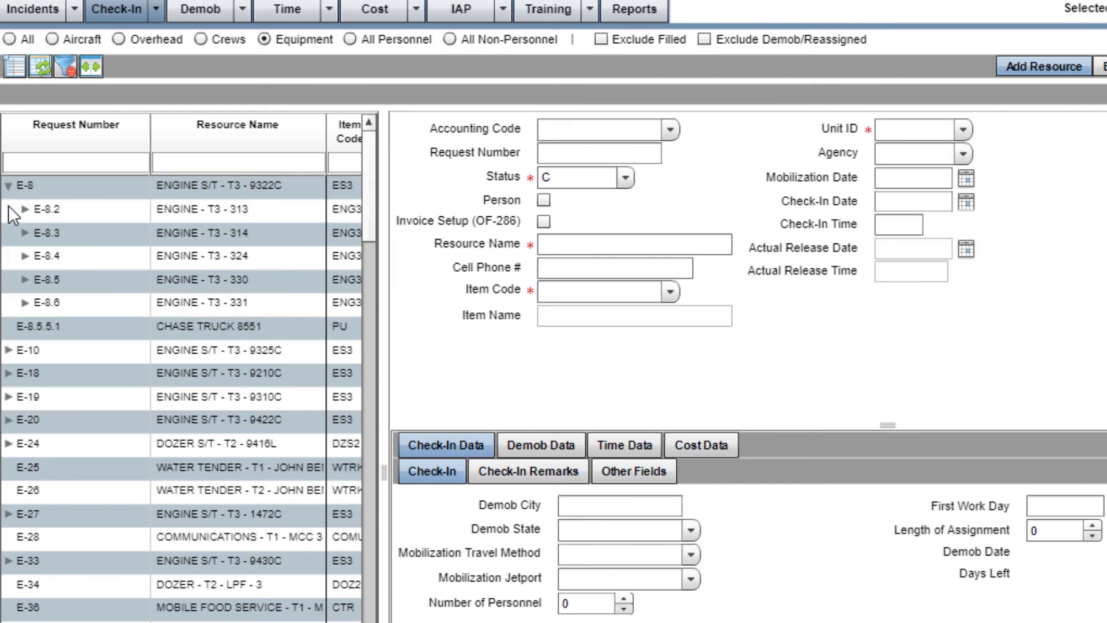
{"action": "left_click", "coordinate": [21, 277]}
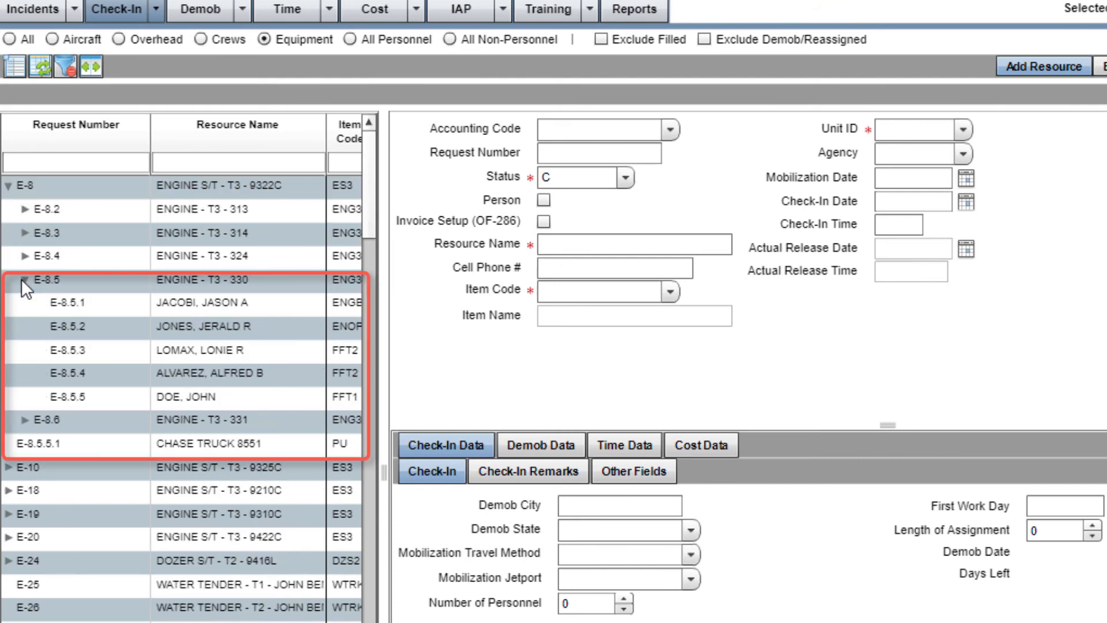